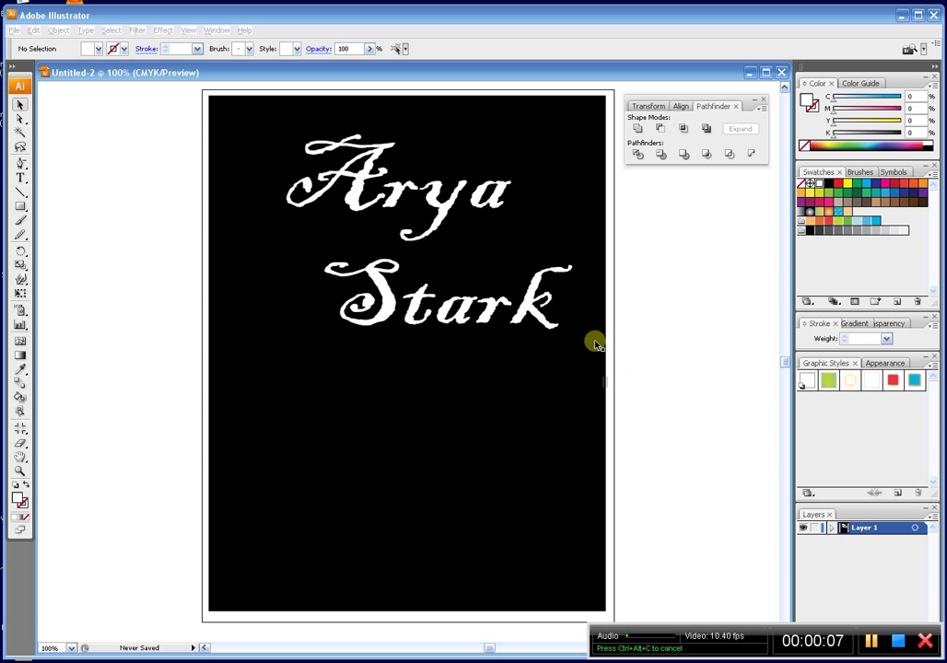
# Convert the word "Arya" from live text to vector outlines
pyautogui.click(508, 325)
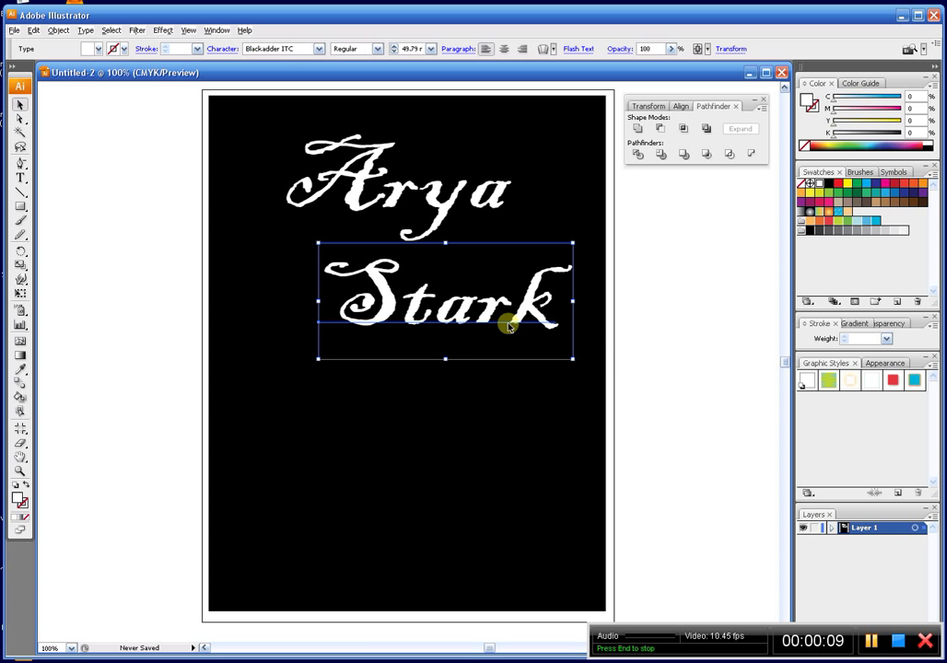
pyautogui.press('z')
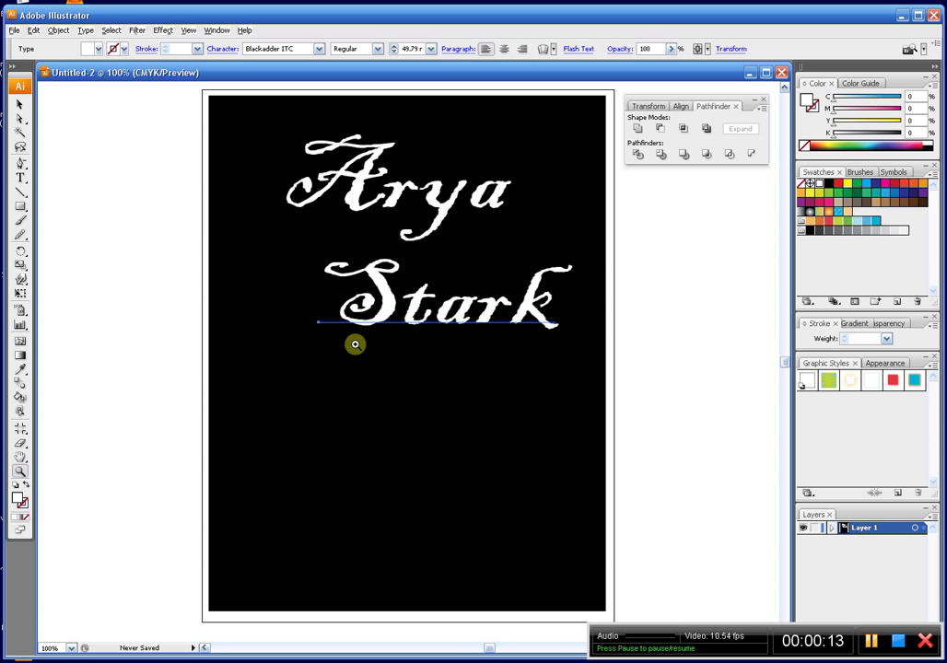
pyautogui.click(19, 104)
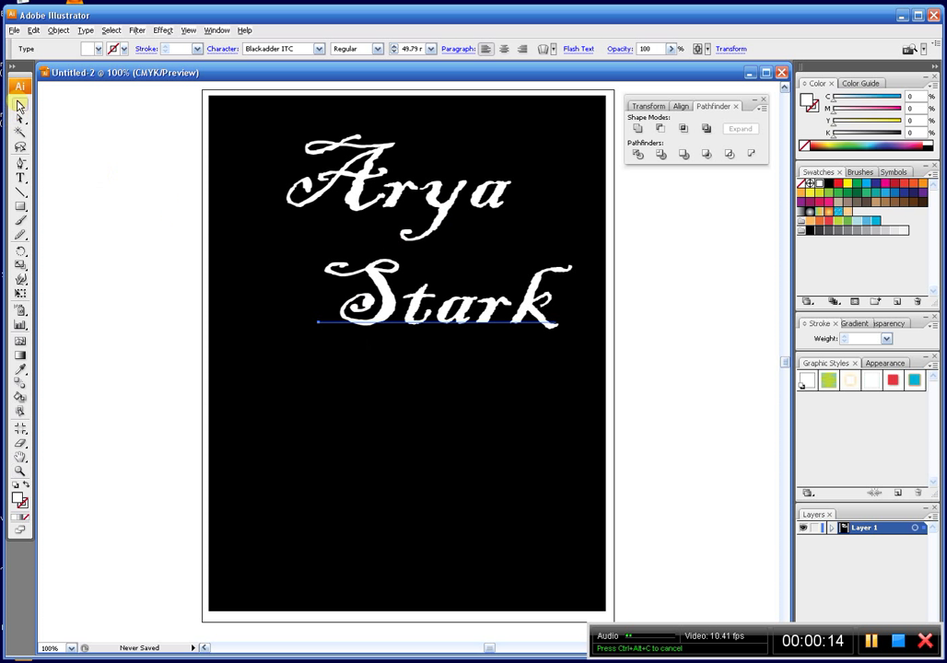
pyautogui.click(347, 186)
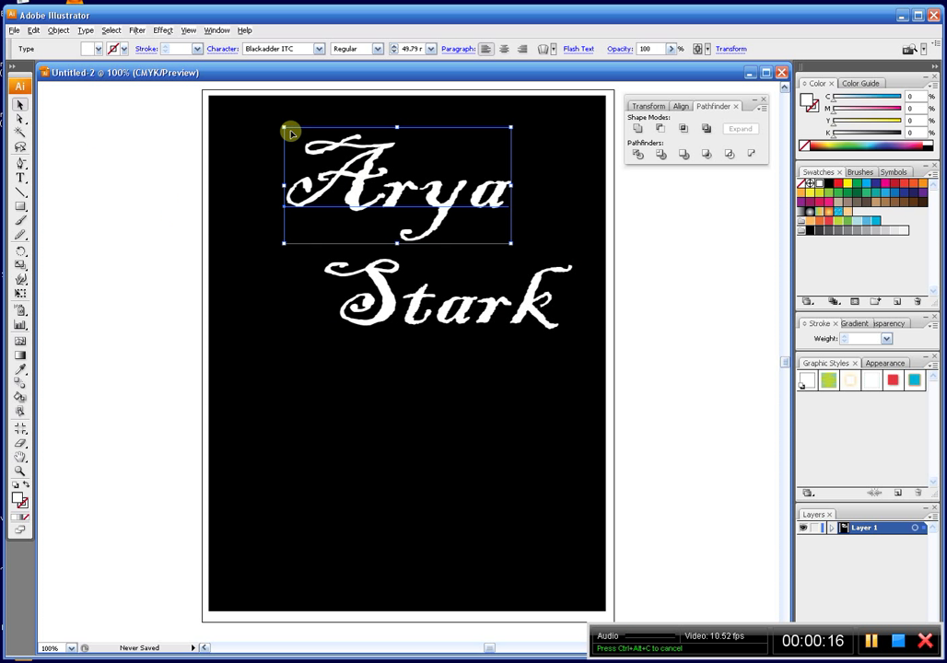
pyautogui.click(381, 211)
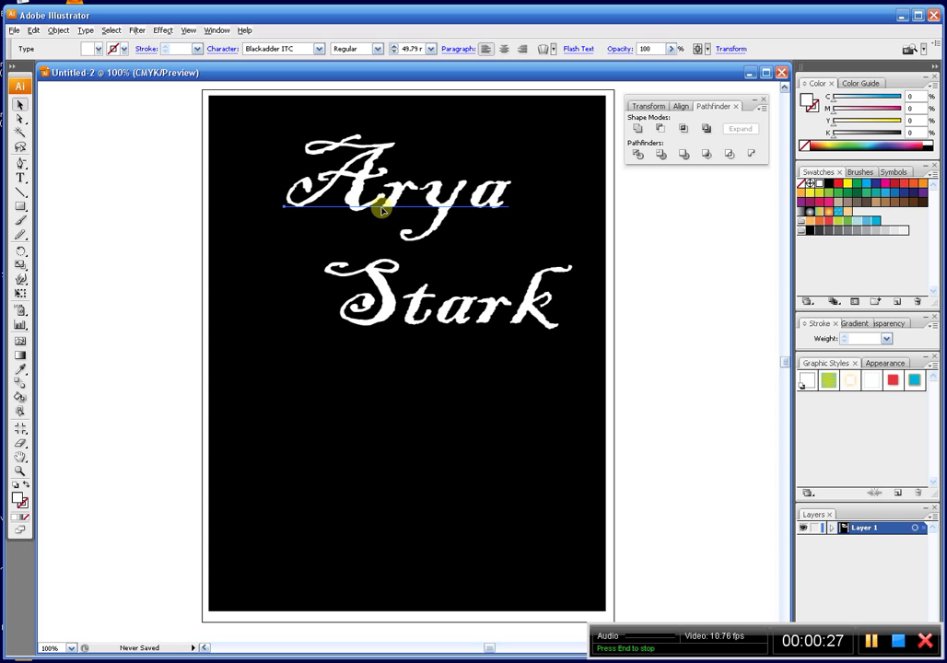
pyautogui.hotkey('ctrl', 'shift', 'o')
pyautogui.hotkey('ctrl', 'shift', 'b')
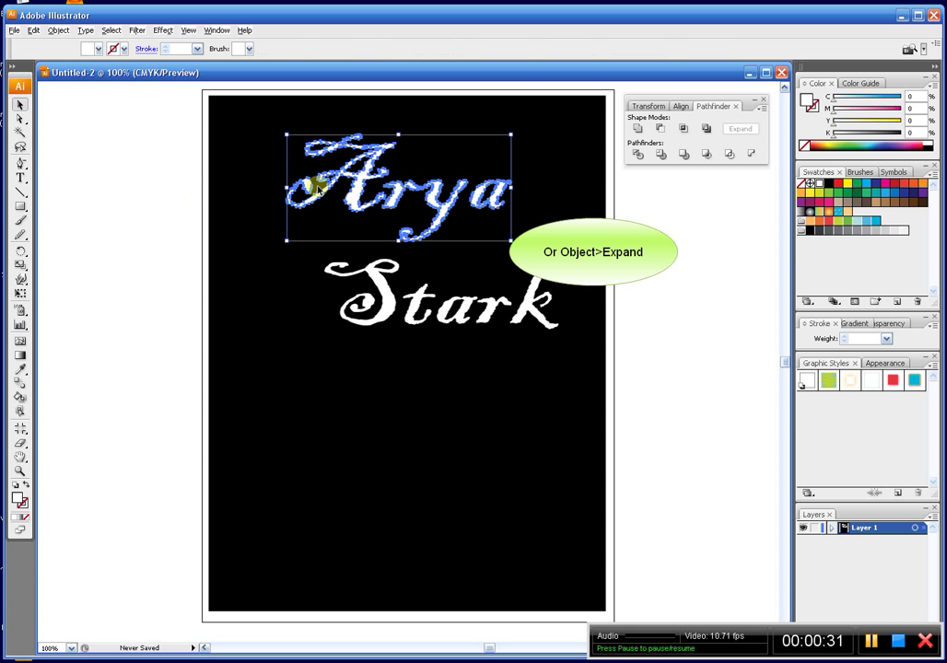
# Examine the anchor points along the outlined "Arya" letters at close range, from the A through to the final a
pyautogui.click(359, 184)
pyautogui.moveTo(258, 127); pyautogui.dragTo(442, 276)
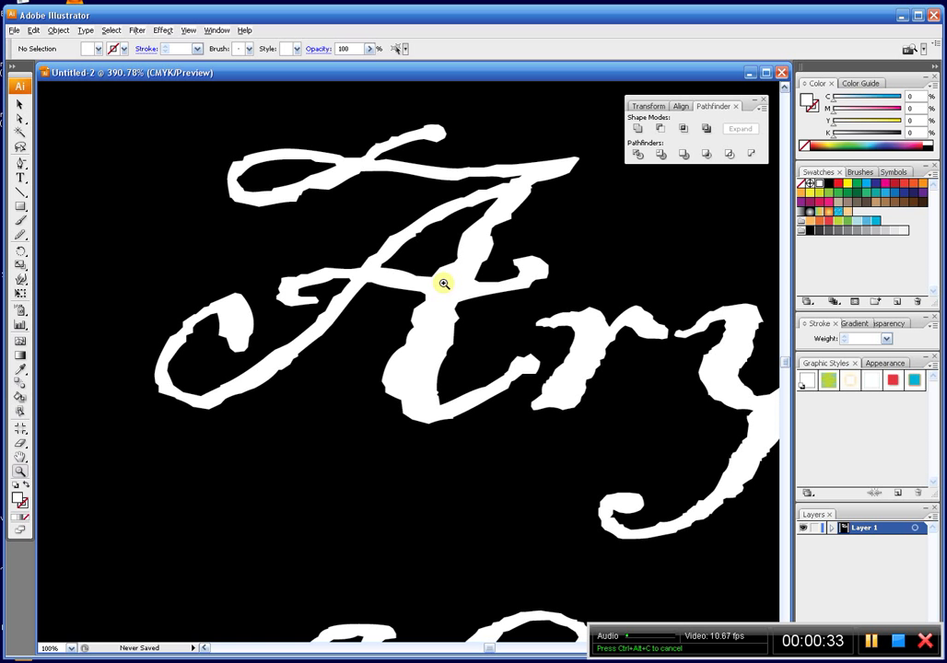
pyautogui.click(429, 367)
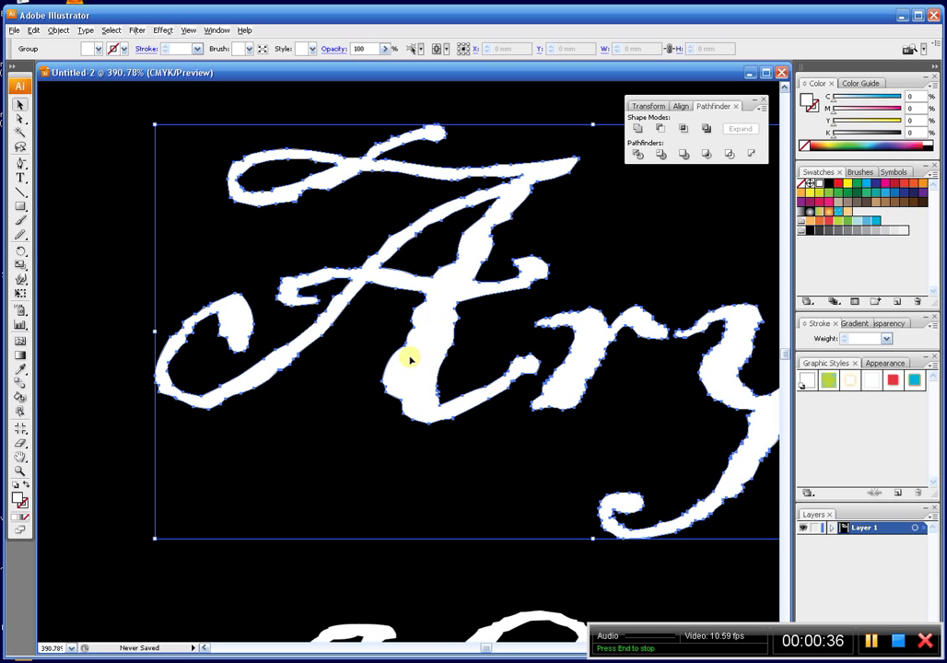
pyautogui.moveTo(489, 227); pyautogui.dragTo(302, 178)
pyautogui.moveTo(623, 313); pyautogui.dragTo(454, 293)
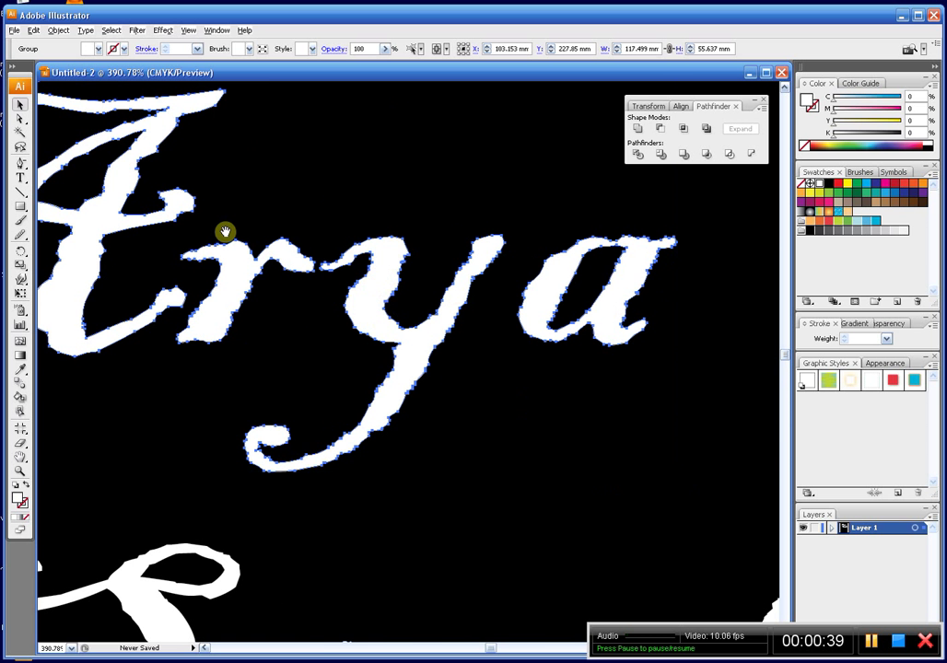
pyautogui.moveTo(227, 232); pyautogui.dragTo(482, 332)
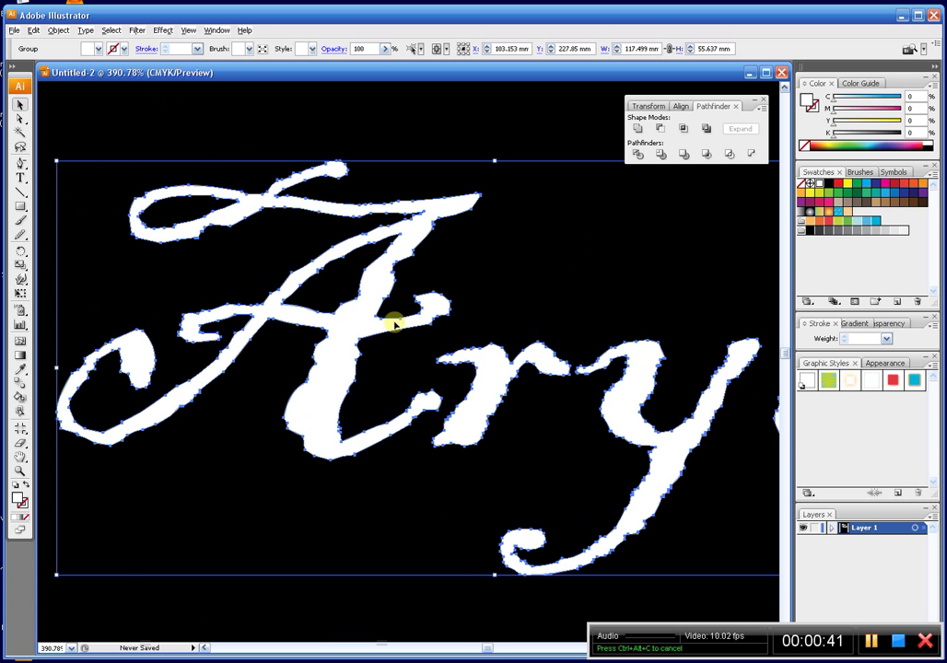
pyautogui.moveTo(548, 356); pyautogui.dragTo(377, 285)
pyautogui.hotkey('ctrl', '-')
pyautogui.hotkey('ctrl', '-')
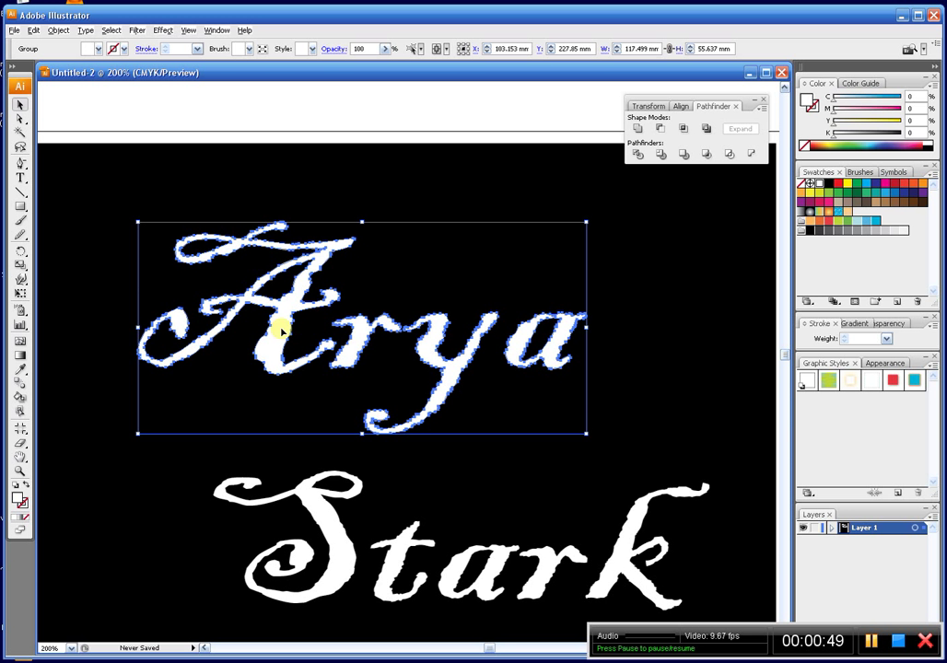
# Ungroup the outlined "Arya" lettering into separate letters and deselect them
pyautogui.hotkey('ctrl', 'shift', 'g')
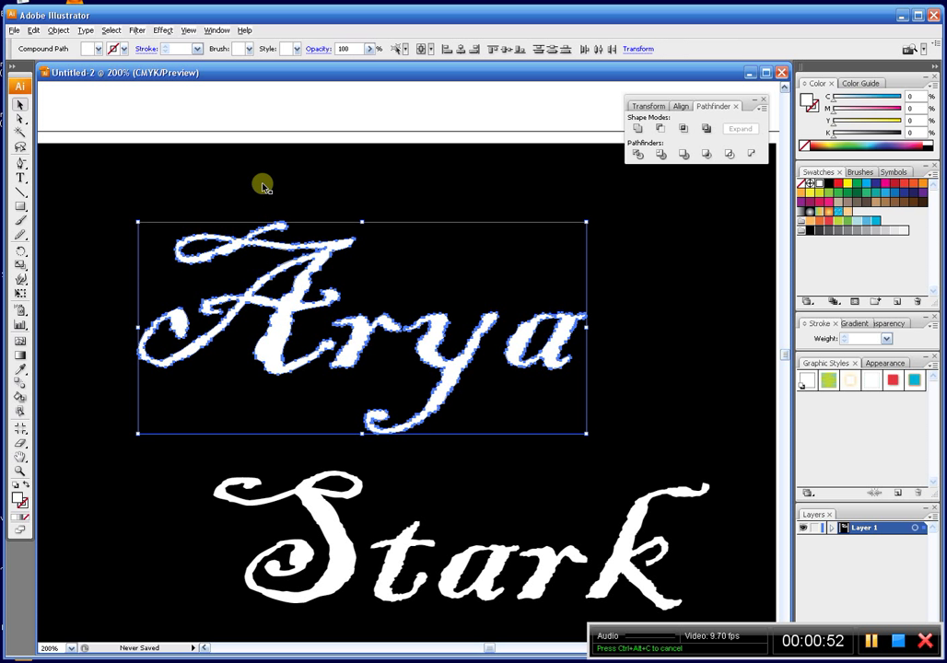
pyautogui.click(262, 185)
pyautogui.click(51, 32)
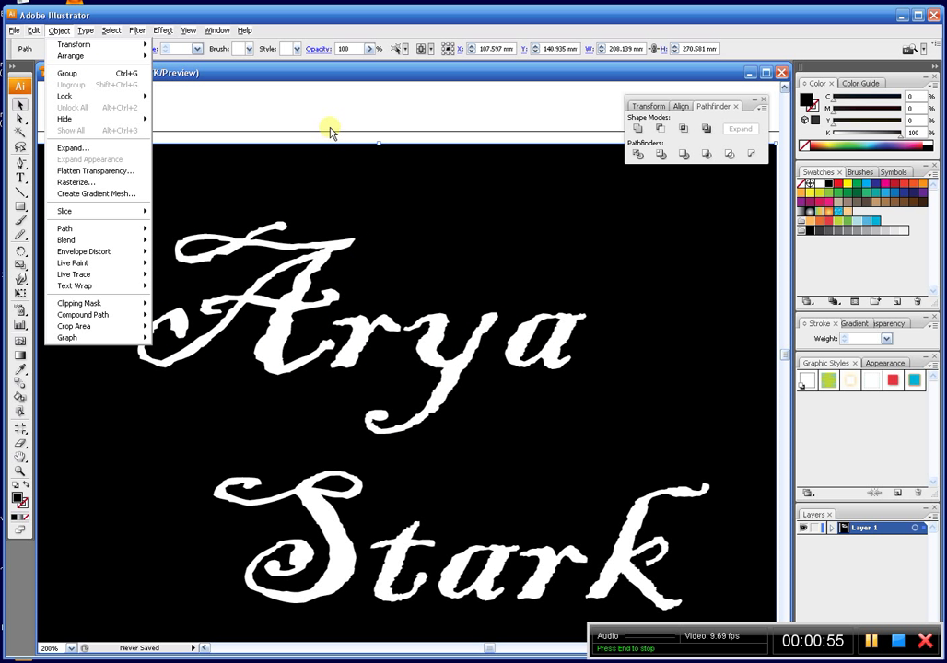
pyautogui.click(332, 130)
# Enlarge the letter A downward to about 60 × 54 mm and shift it left, clear of the r
pyautogui.click(304, 281)
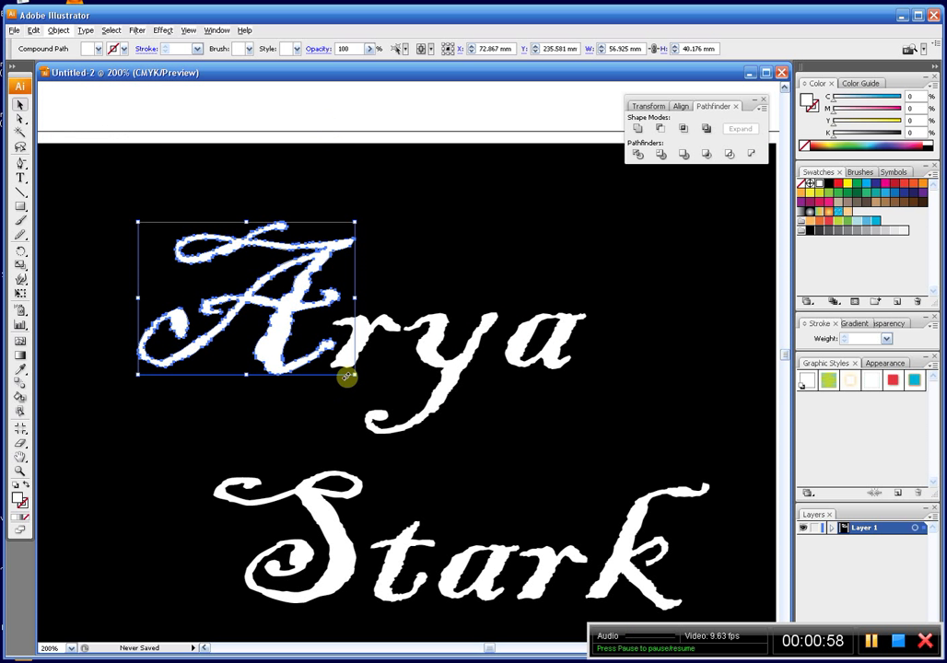
pyautogui.moveTo(354, 375); pyautogui.dragTo(367, 428)
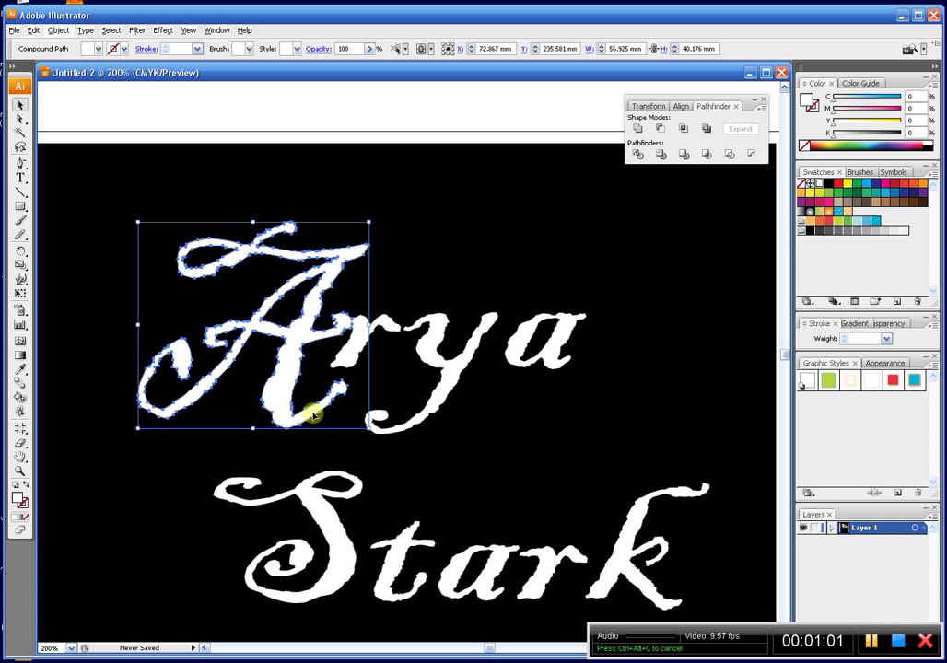
pyautogui.moveTo(313, 416); pyautogui.dragTo(285, 415)
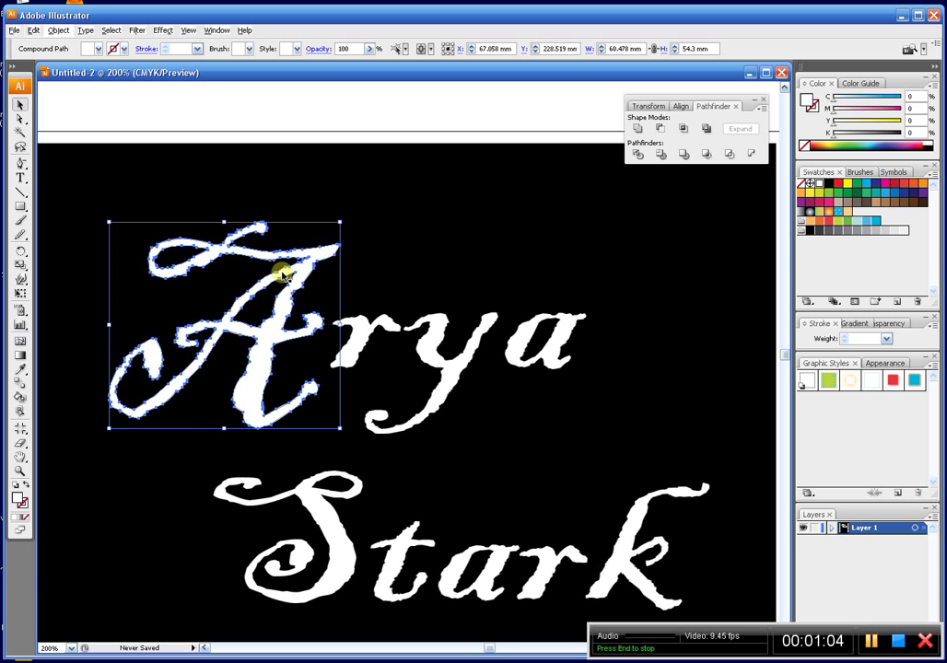
pyautogui.click(273, 196)
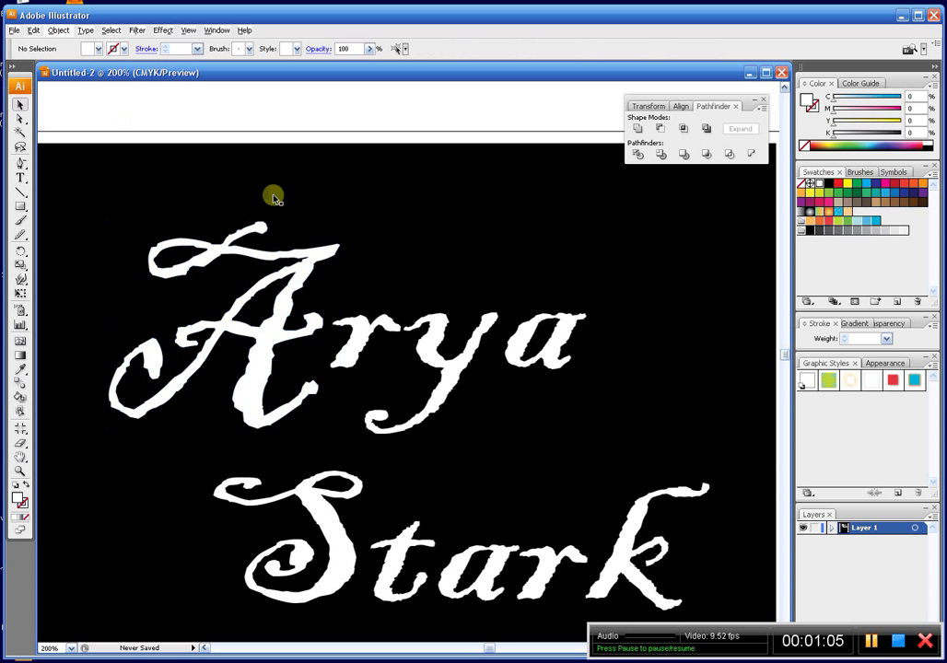
# Paint a curved stroke about 24 mm wide beneath the A's upper loop and apply the fourth calligraphic brush to it
pyautogui.moveTo(237, 224); pyautogui.dragTo(294, 173)
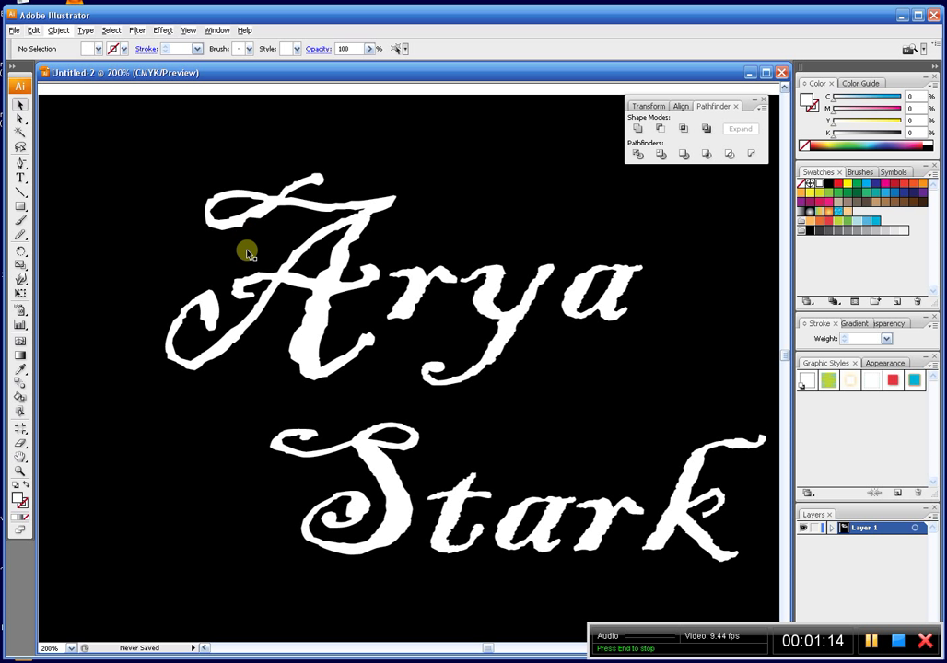
pyautogui.press('b')
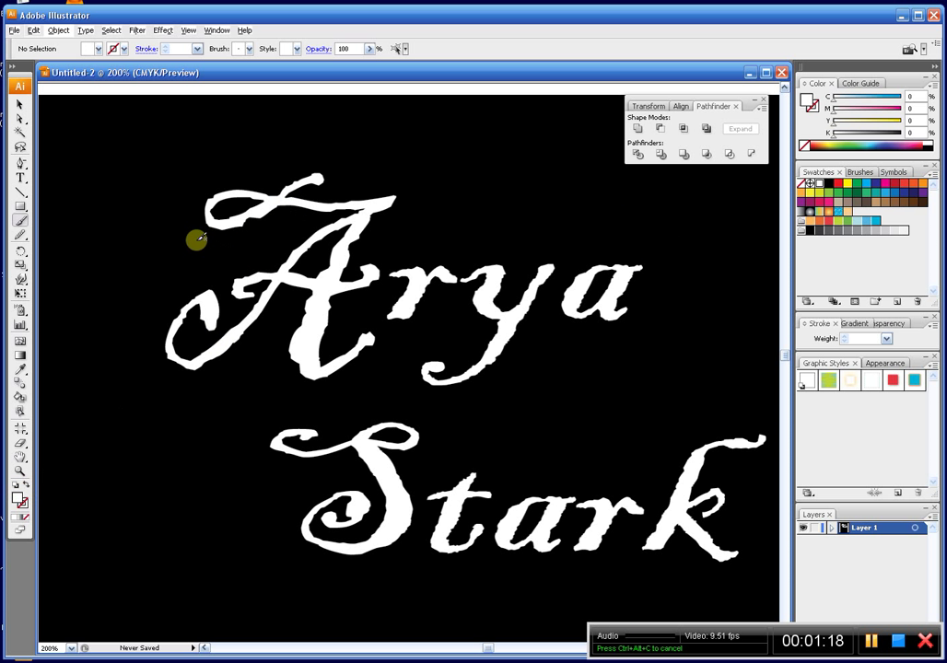
pyautogui.moveTo(195, 245)
pyautogui.mouseDown()
pyautogui.moveTo(245, 248)
pyautogui.moveTo(288, 220)
pyautogui.mouseUp()
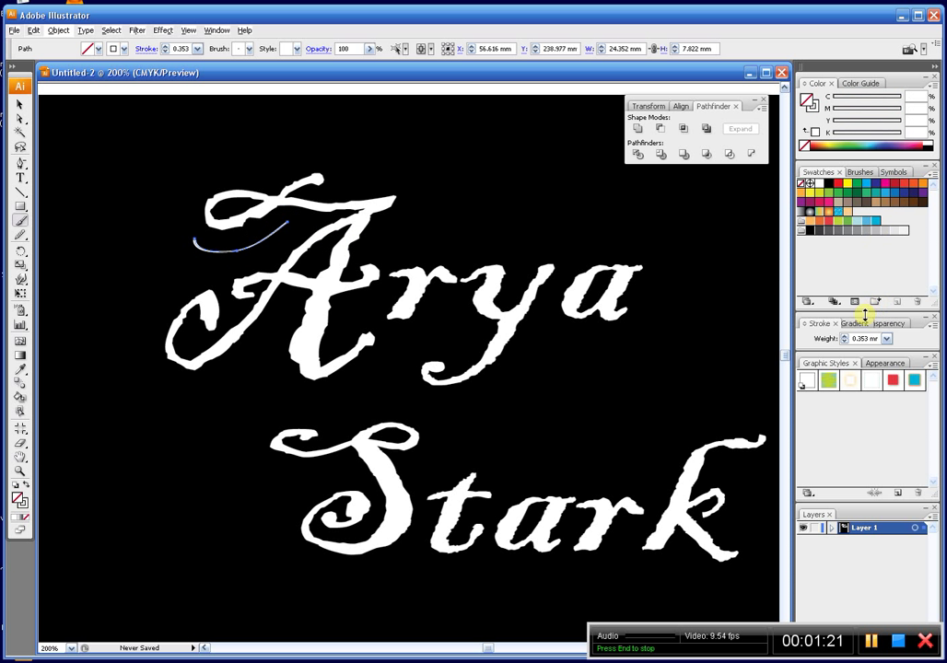
pyautogui.click(861, 173)
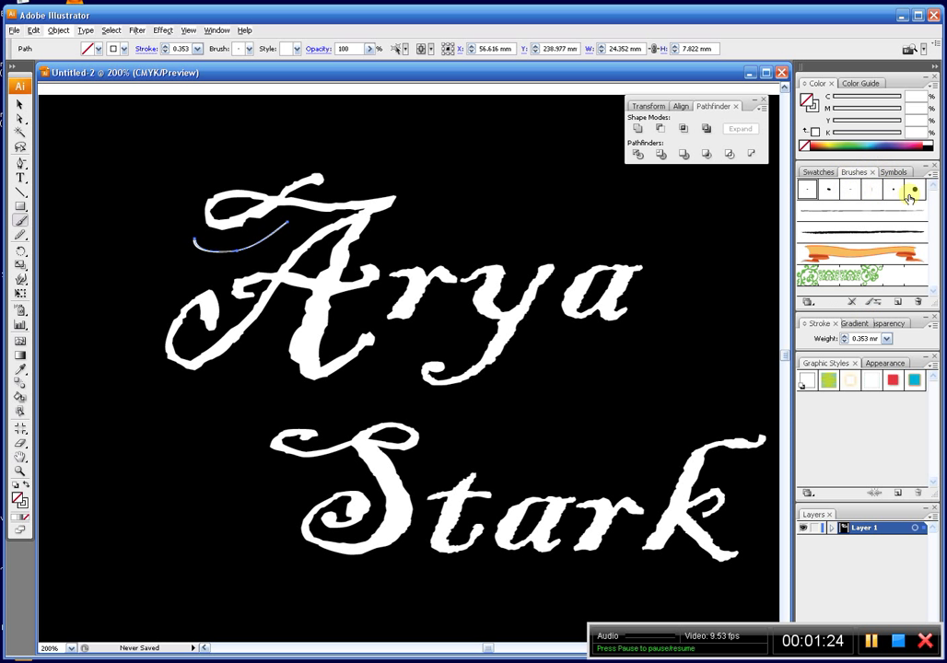
pyautogui.click(871, 190)
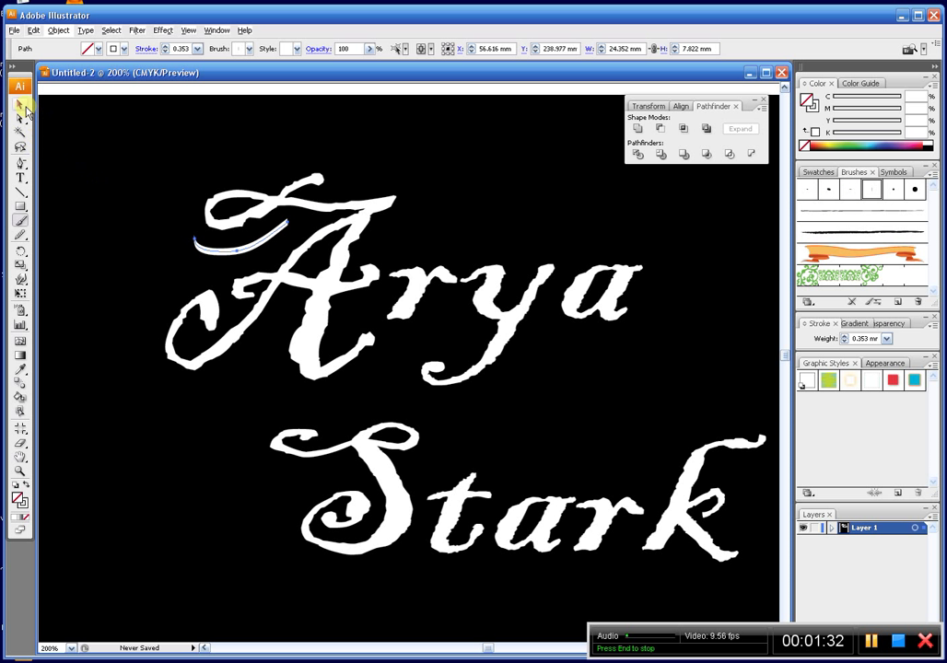
# Paint a curved brush stroke about 19 mm wide beneath the A's lower-left curl
pyautogui.click(25, 107)
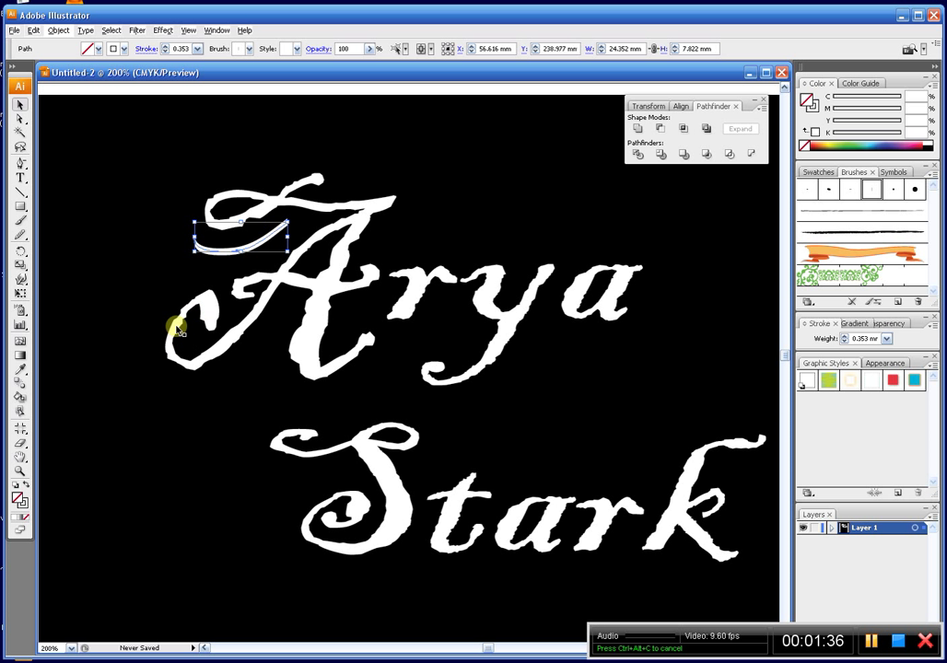
pyautogui.press('b')
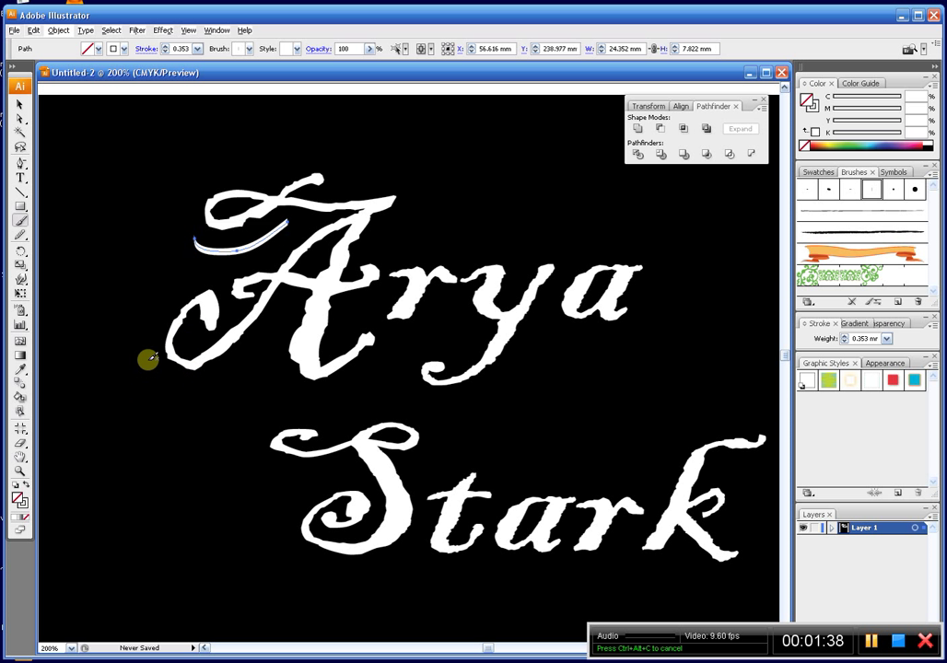
pyautogui.moveTo(149, 359)
pyautogui.mouseDown()
pyautogui.moveTo(154, 380)
pyautogui.moveTo(219, 374)
pyautogui.mouseUp()
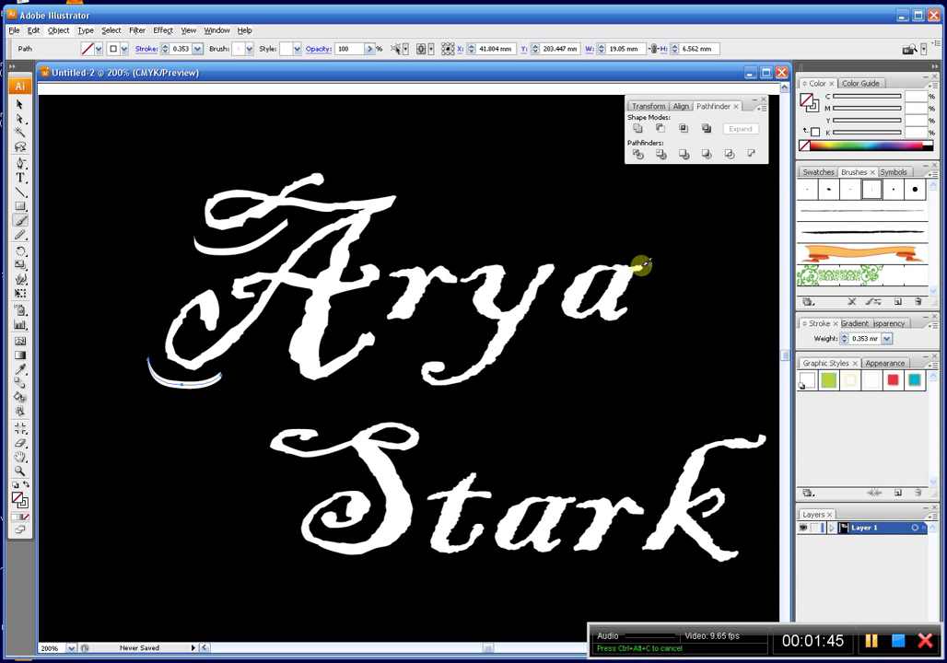
# Paint a short stroke about 11 mm wide extending the top of the final a, and a curled tail from its foot
pyautogui.moveTo(651, 265)
pyautogui.mouseDown()
pyautogui.moveTo(679, 237)
pyautogui.moveTo(651, 231)
pyautogui.moveTo(663, 240)
pyautogui.mouseUp()
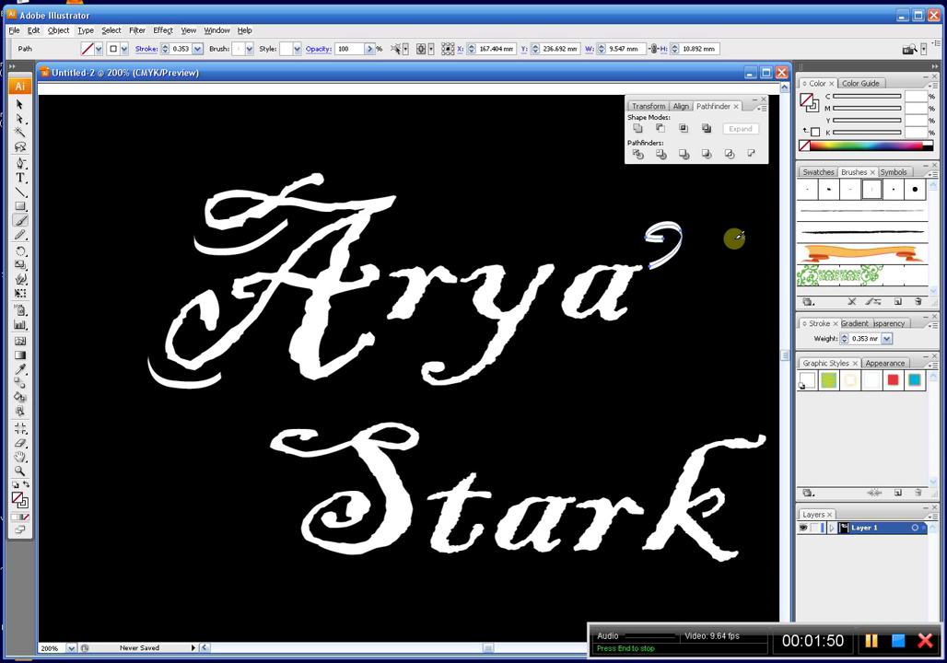
pyautogui.press('Delete')
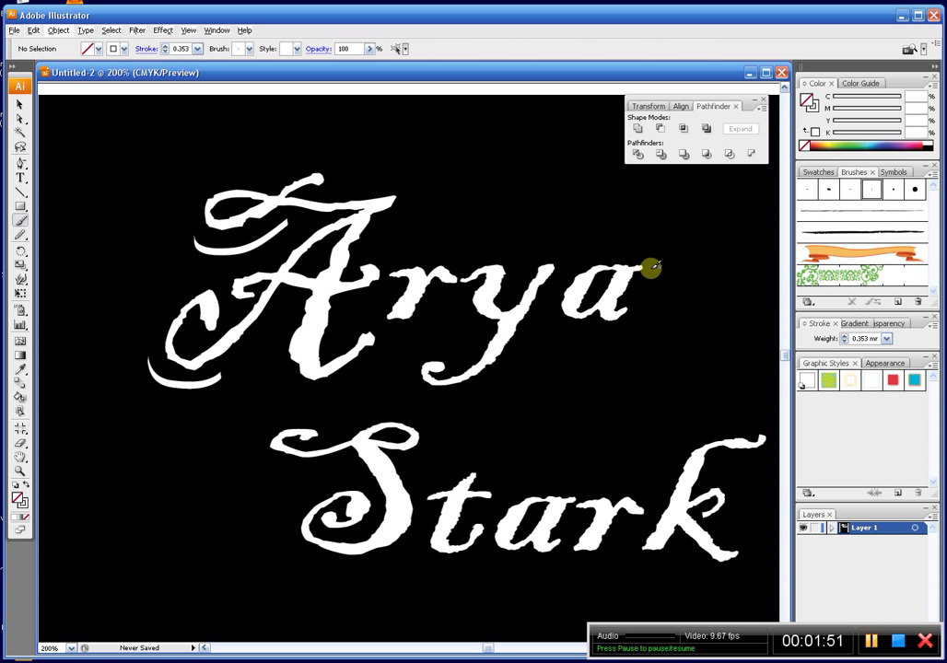
pyautogui.moveTo(638, 268); pyautogui.dragTo(679, 261)
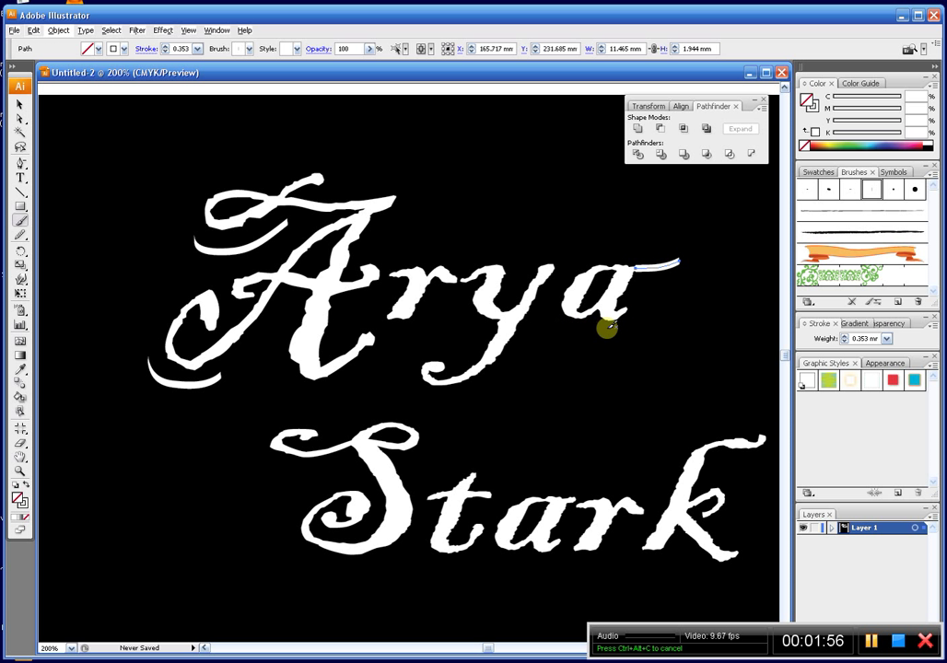
pyautogui.moveTo(635, 308)
pyautogui.mouseDown()
pyautogui.moveTo(666, 328)
pyautogui.moveTo(649, 333)
pyautogui.mouseUp()
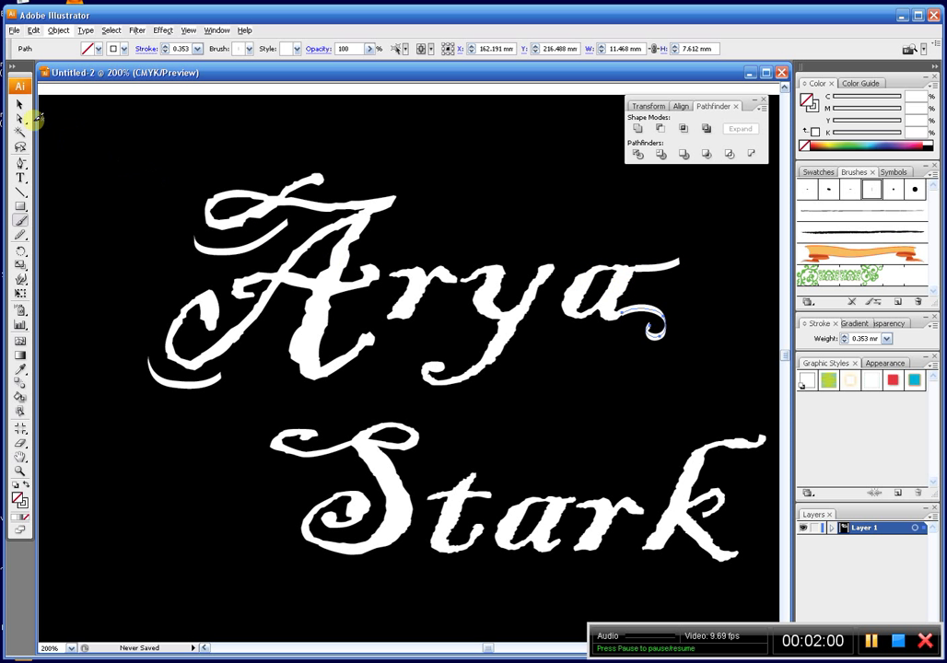
# Expand the appearance of all four painted flourishes around "Arya" so they become editable shapes
pyautogui.click(24, 106)
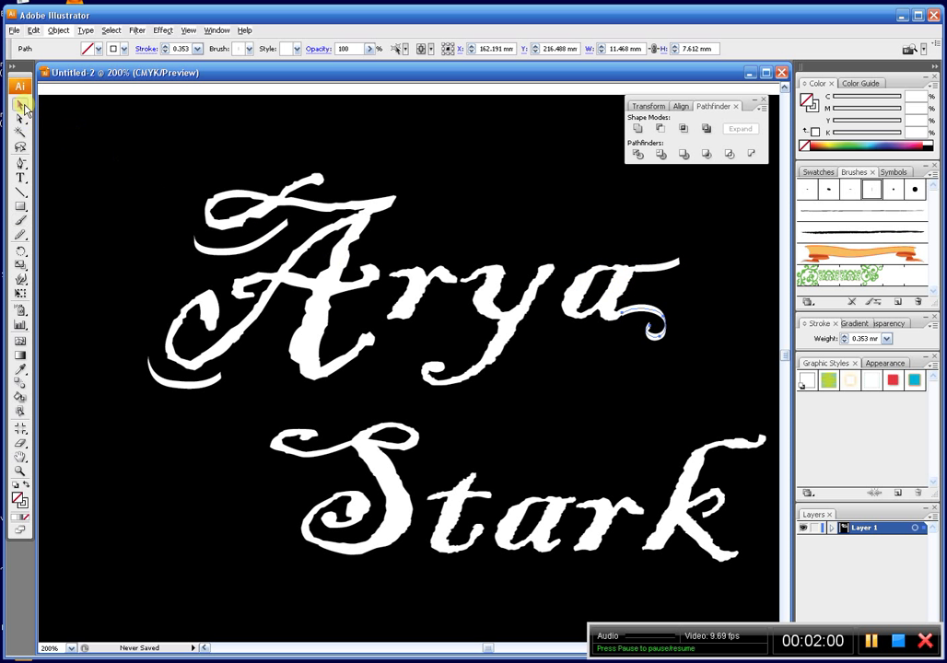
pyautogui.click(657, 266)
pyautogui.keyDown('shift'); pyautogui.click(224, 252); pyautogui.keyUp('shift')
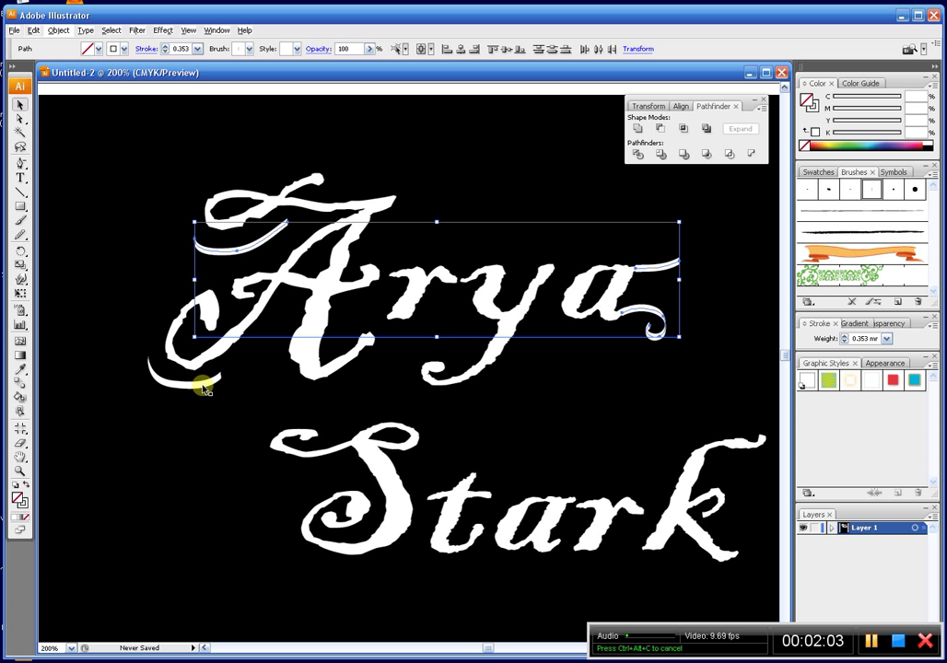
pyautogui.keyDown('shift'); pyautogui.click(201, 385); pyautogui.keyUp('shift')
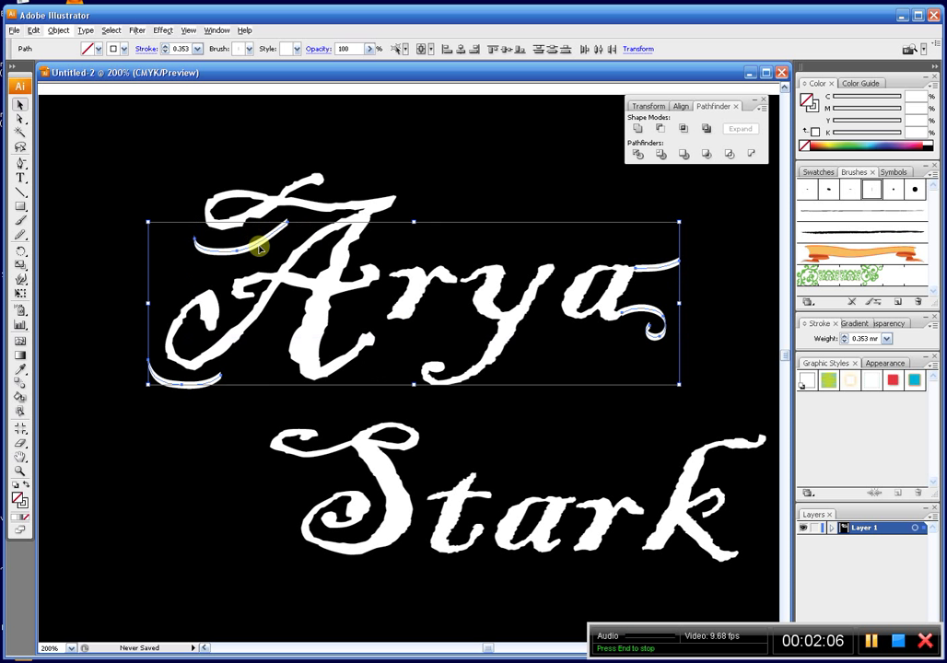
pyautogui.click(64, 31)
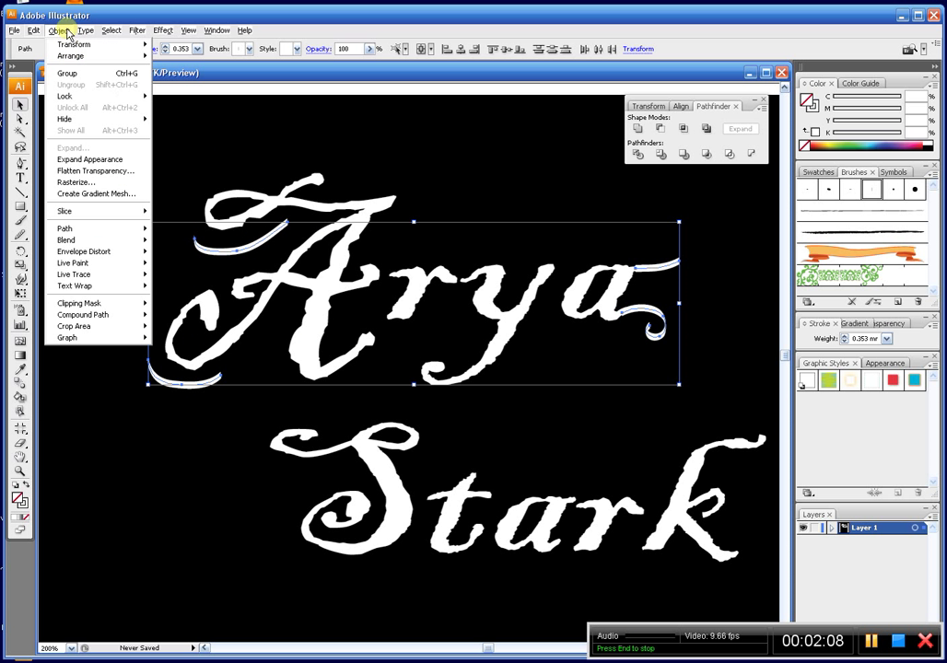
pyautogui.click(87, 161)
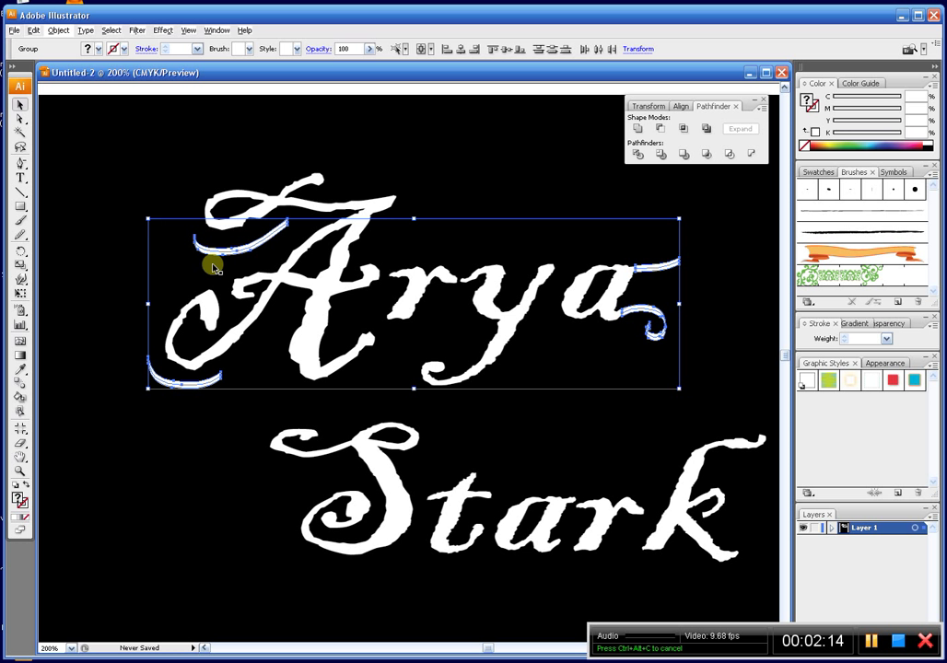
pyautogui.click(159, 197)
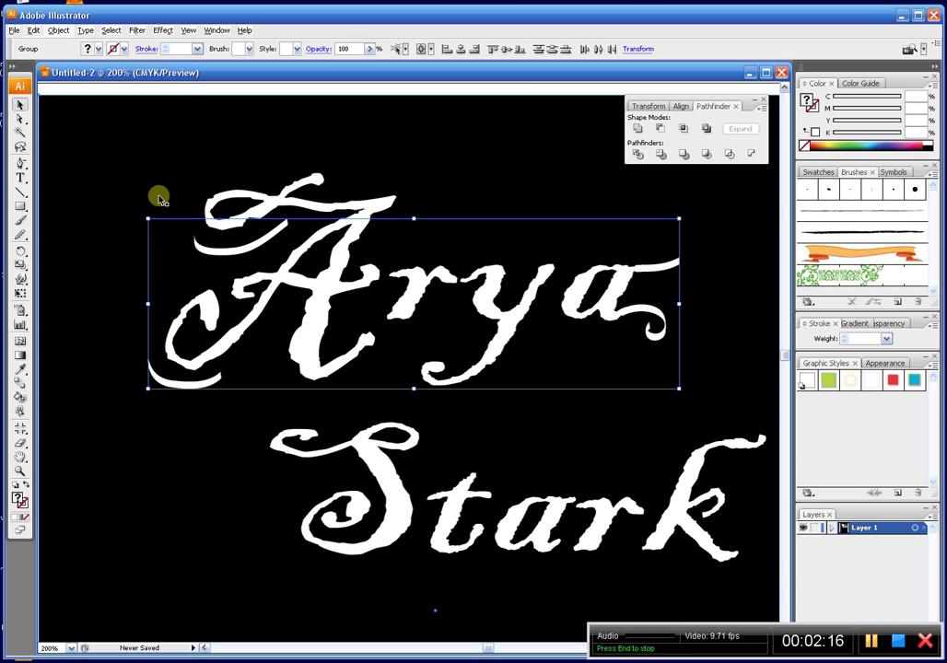
# Redraw the upper edge of the flourish beneath the A's upper loop as an uneven, rough contour with the Pencil tool
pyautogui.click(252, 246)
pyautogui.press('z')
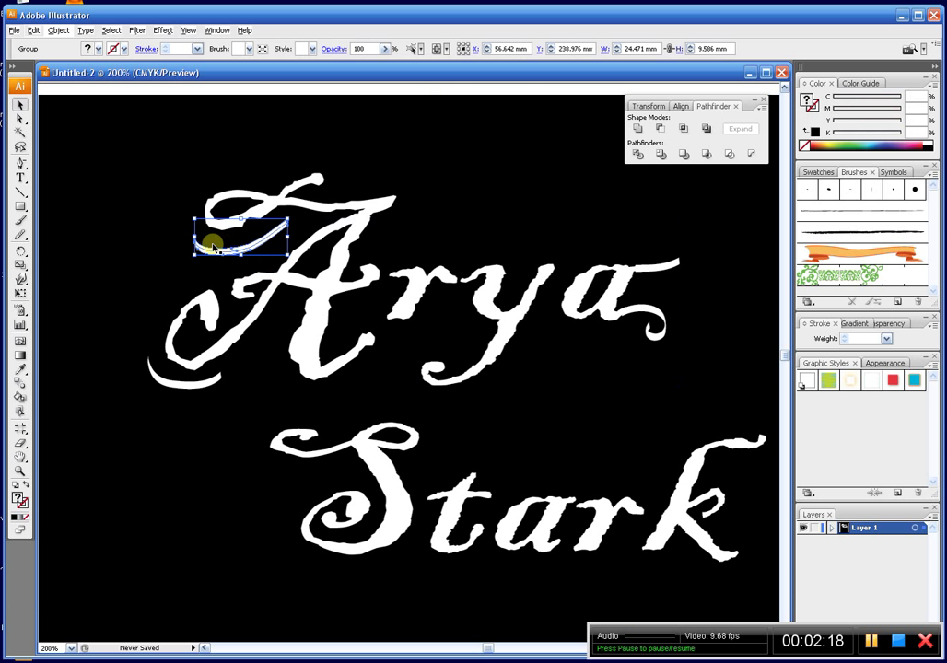
pyautogui.moveTo(172, 224); pyautogui.dragTo(247, 268)
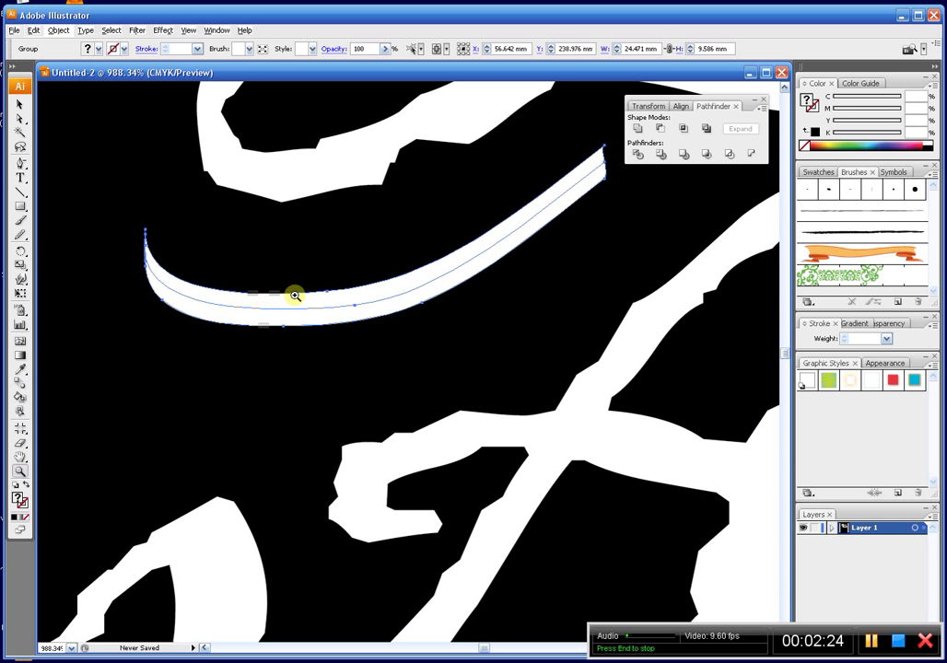
pyautogui.moveTo(327, 292); pyautogui.dragTo(215, 329)
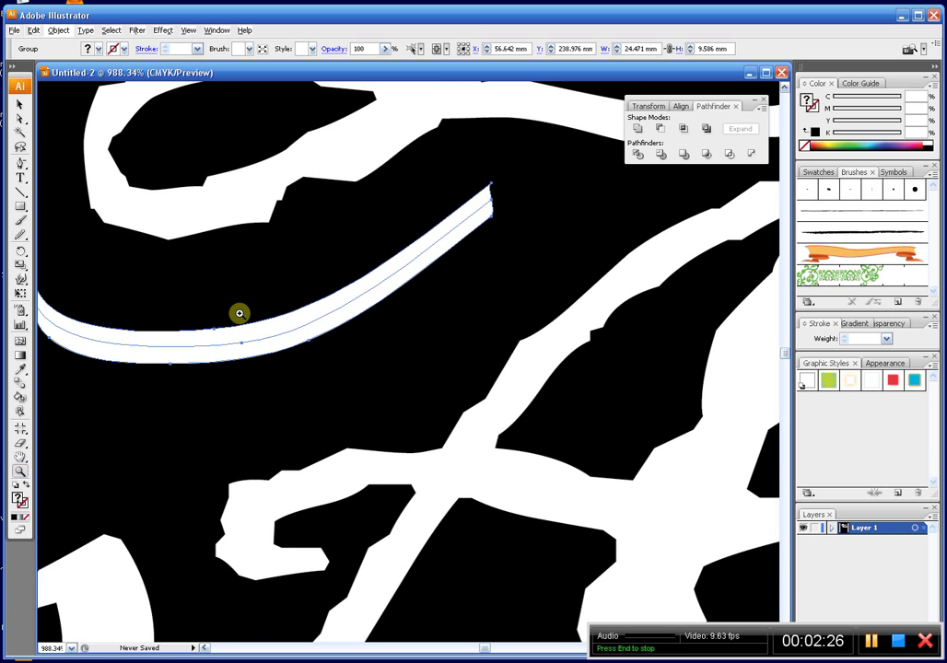
pyautogui.hotkey('ctrl', '-')
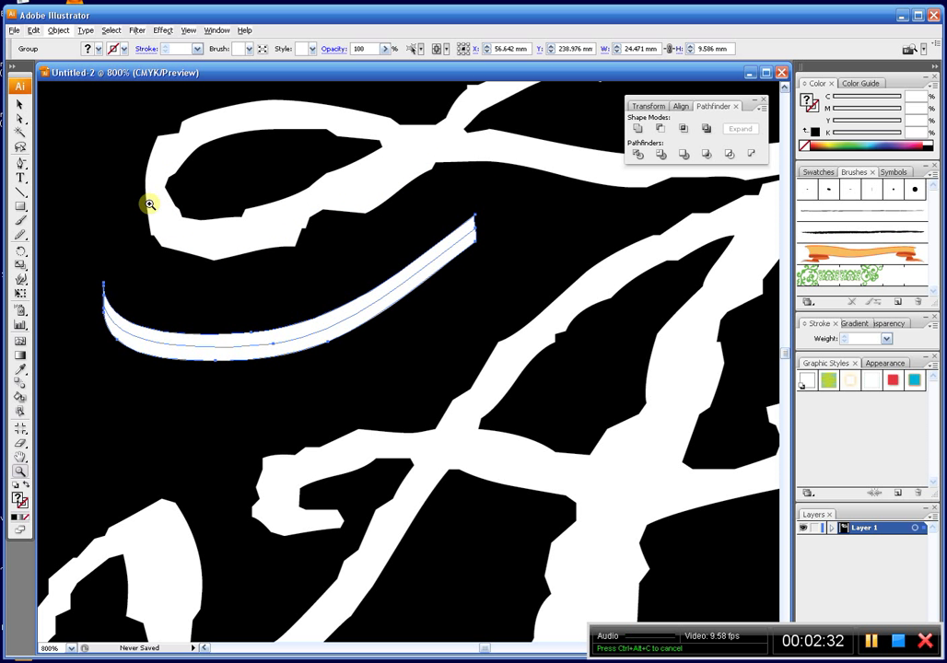
pyautogui.press('v')
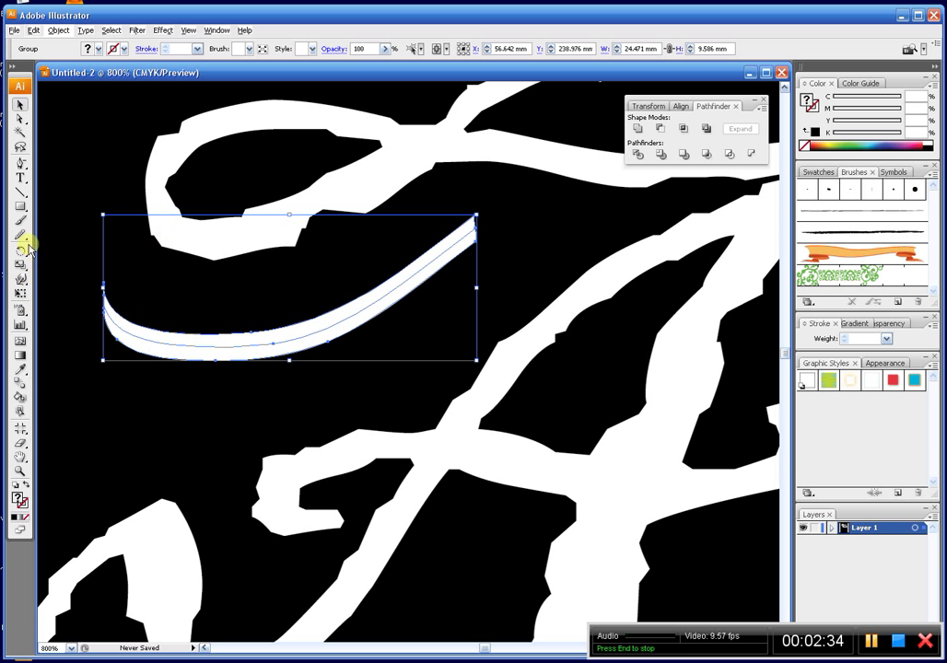
pyautogui.moveTo(22, 238)
pyautogui.mouseDown()
pyautogui.moveTo(43, 238)
pyautogui.moveTo(46, 256)
pyautogui.moveTo(46, 239)
pyautogui.mouseUp()
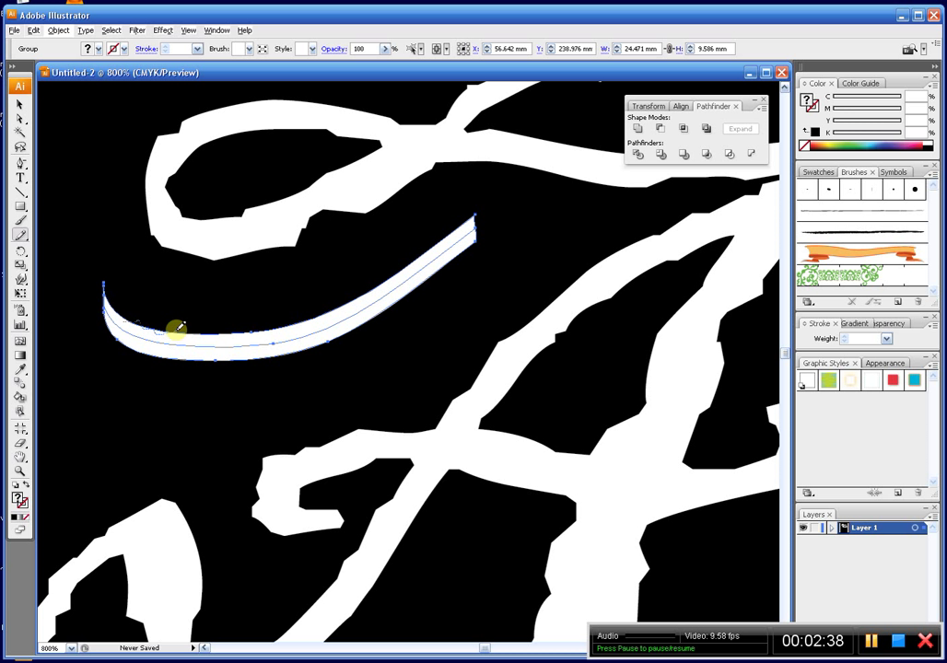
pyautogui.moveTo(177, 327)
pyautogui.mouseDown()
pyautogui.moveTo(253, 332)
pyautogui.moveTo(300, 321)
pyautogui.moveTo(389, 277)
pyautogui.moveTo(315, 243)
pyautogui.mouseUp()
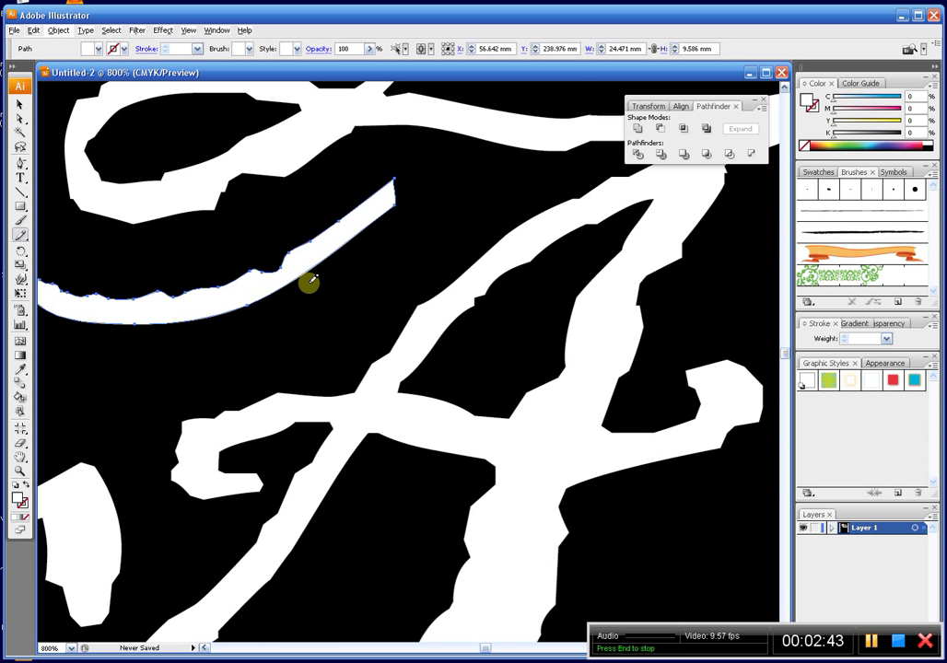
# Roughen the lower edge of the same flourish from its middle to its right end with the Pencil tool
pyautogui.press('v')
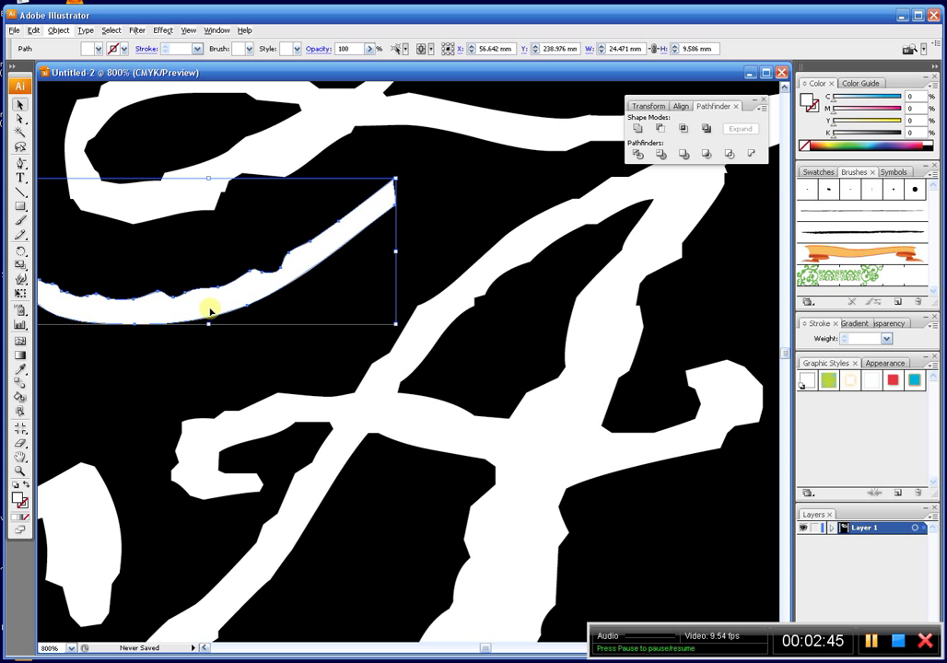
pyautogui.click(21, 237)
pyautogui.moveTo(133, 323)
pyautogui.mouseDown()
pyautogui.moveTo(240, 303)
pyautogui.moveTo(393, 207)
pyautogui.mouseUp()
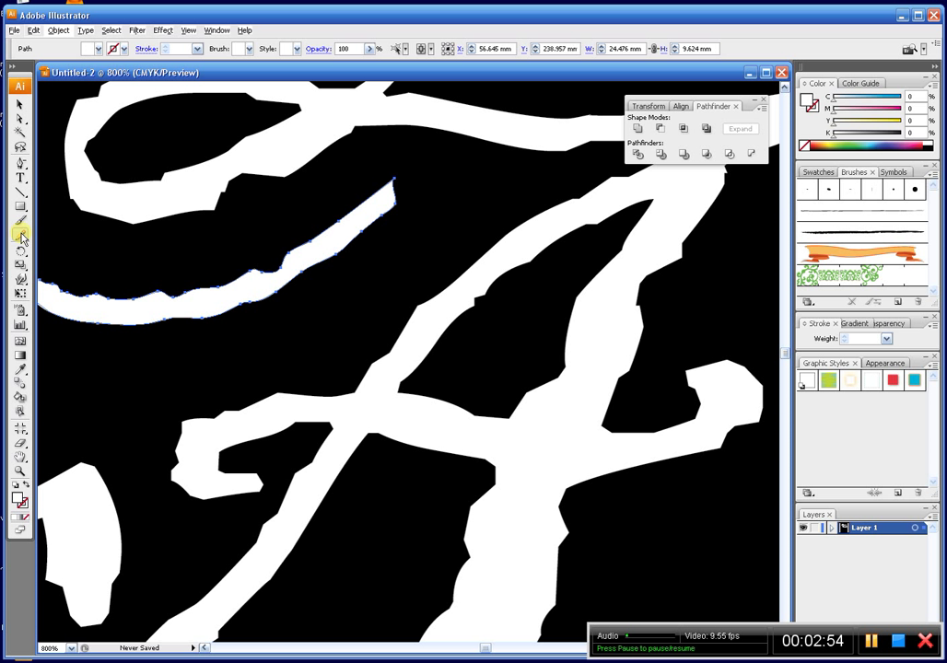
# Soften the roughened upper and lower edges of the flourish beneath the A's upper loop with the Smooth tool
pyautogui.click(22, 238)
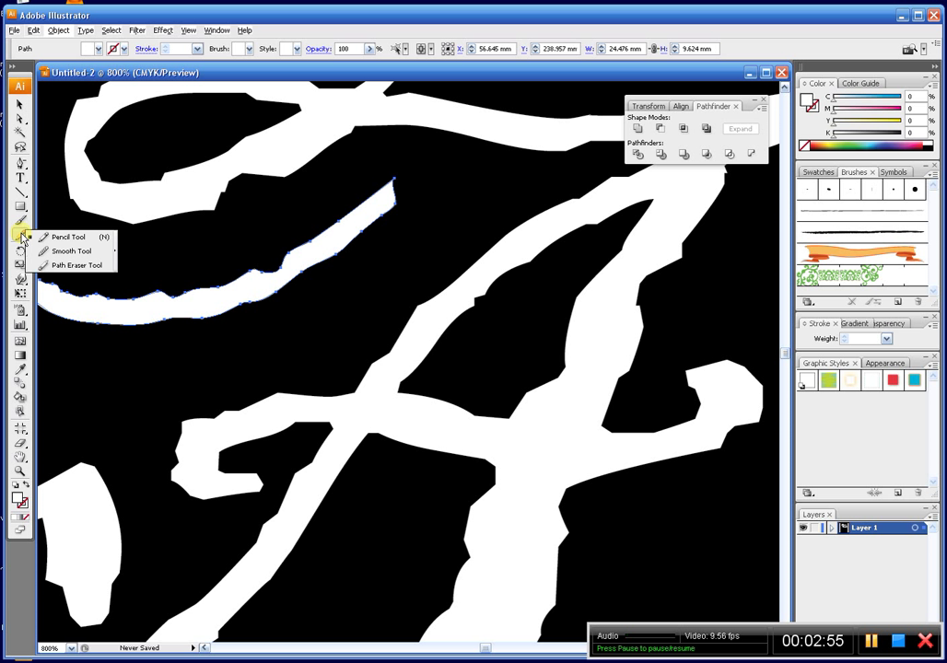
pyautogui.click(65, 251)
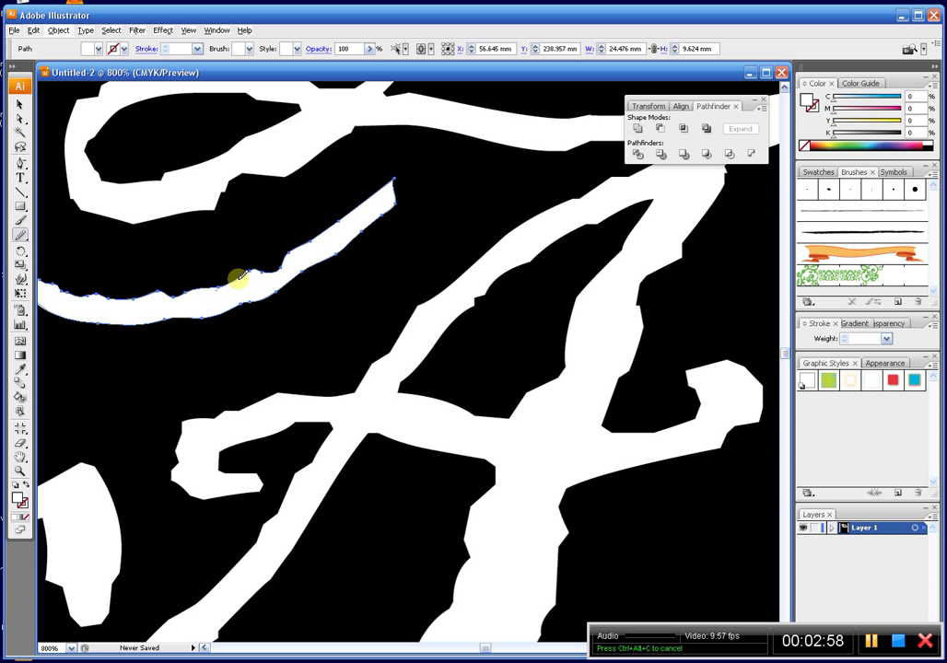
pyautogui.moveTo(237, 276)
pyautogui.mouseDown()
pyautogui.moveTo(222, 281)
pyautogui.moveTo(325, 240)
pyautogui.mouseUp()
pyautogui.moveTo(297, 282); pyautogui.dragTo(376, 216)
pyautogui.moveTo(200, 250); pyautogui.dragTo(332, 261)
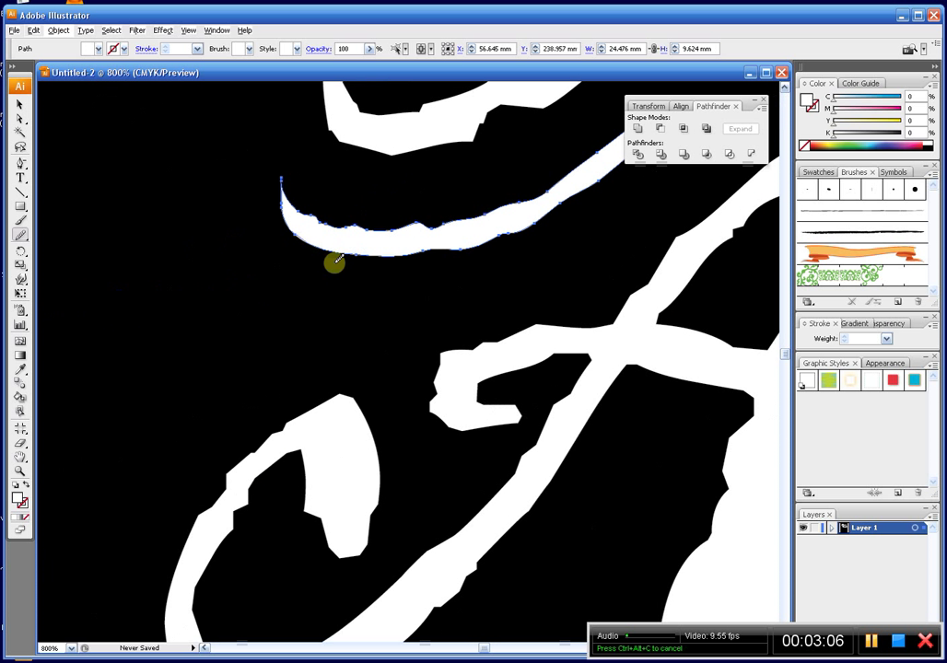
pyautogui.moveTo(282, 185)
pyautogui.mouseDown()
pyautogui.moveTo(296, 239)
pyautogui.moveTo(426, 248)
pyautogui.moveTo(362, 258)
pyautogui.moveTo(516, 223)
pyautogui.moveTo(486, 244)
pyautogui.mouseUp()
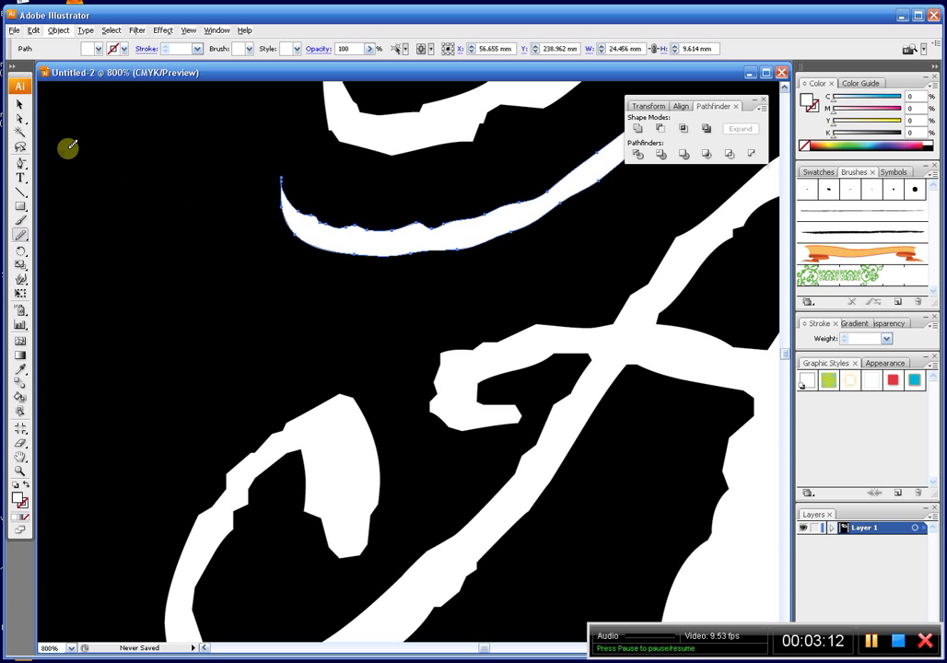
pyautogui.click(173, 178)
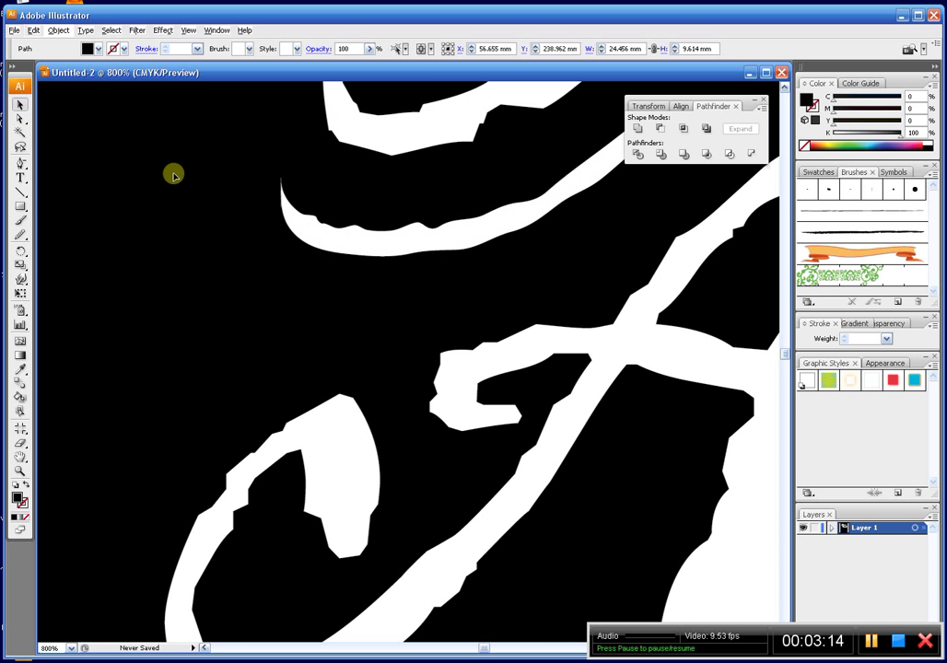
# Delete the unfilled centre-line path inside the flourish beneath the A's lower-left curl
pyautogui.hotkey('ctrl', '-')
pyautogui.hotkey('ctrl', '-')
pyautogui.hotkey('ctrl', '-')
pyautogui.hotkey('ctrl', '-')
pyautogui.moveTo(337, 326); pyautogui.dragTo(117, 158)
pyautogui.click(170, 283)
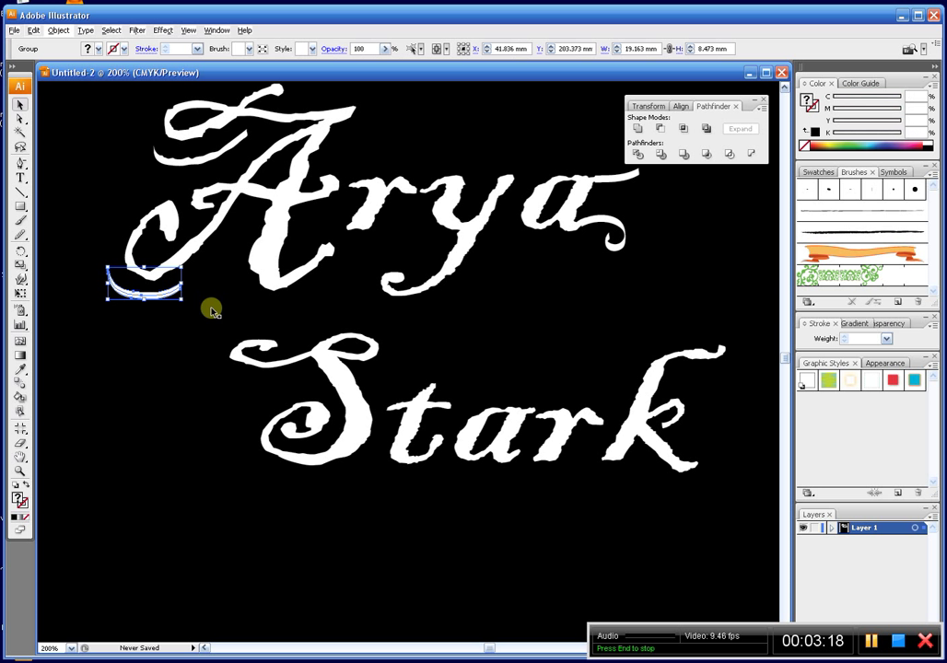
pyautogui.press('z')
pyautogui.moveTo(113, 262); pyautogui.dragTo(217, 344)
pyautogui.moveTo(358, 313); pyautogui.dragTo(349, 329)
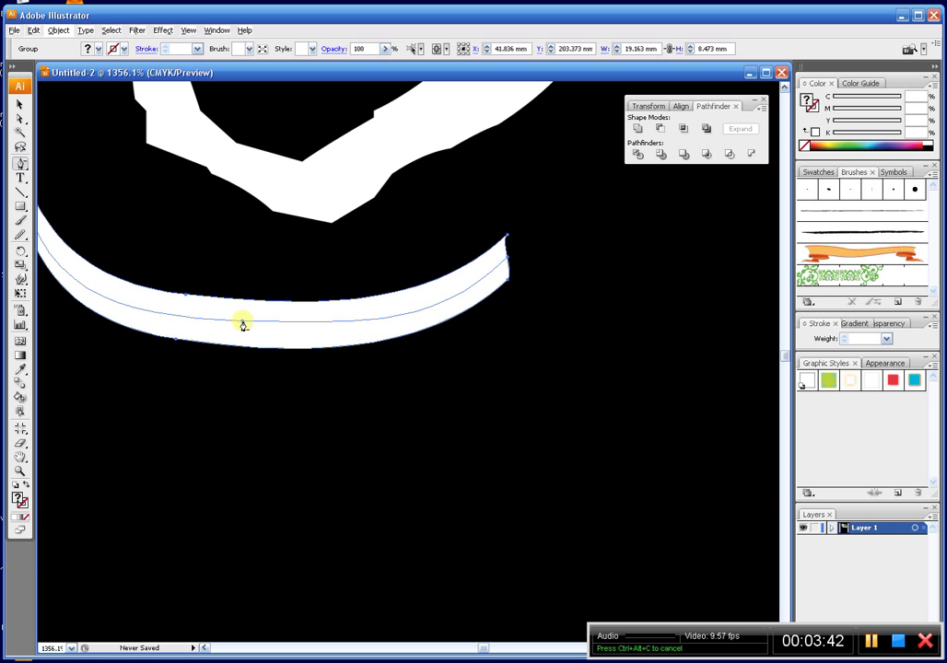
pyautogui.click(242, 325)
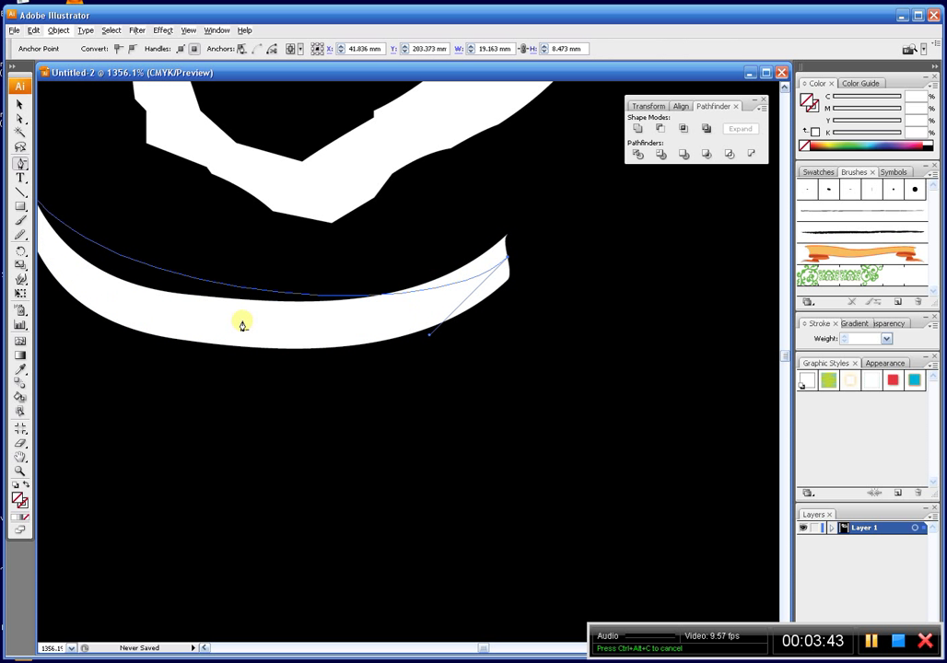
pyautogui.click(507, 262)
pyautogui.moveTo(196, 237); pyautogui.dragTo(402, 296)
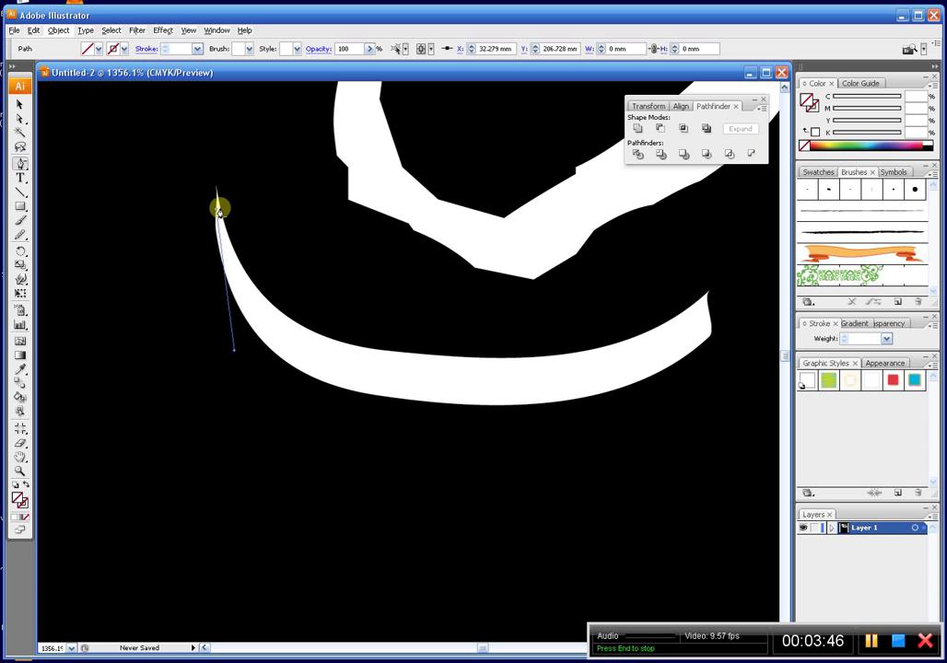
pyautogui.press('Delete')
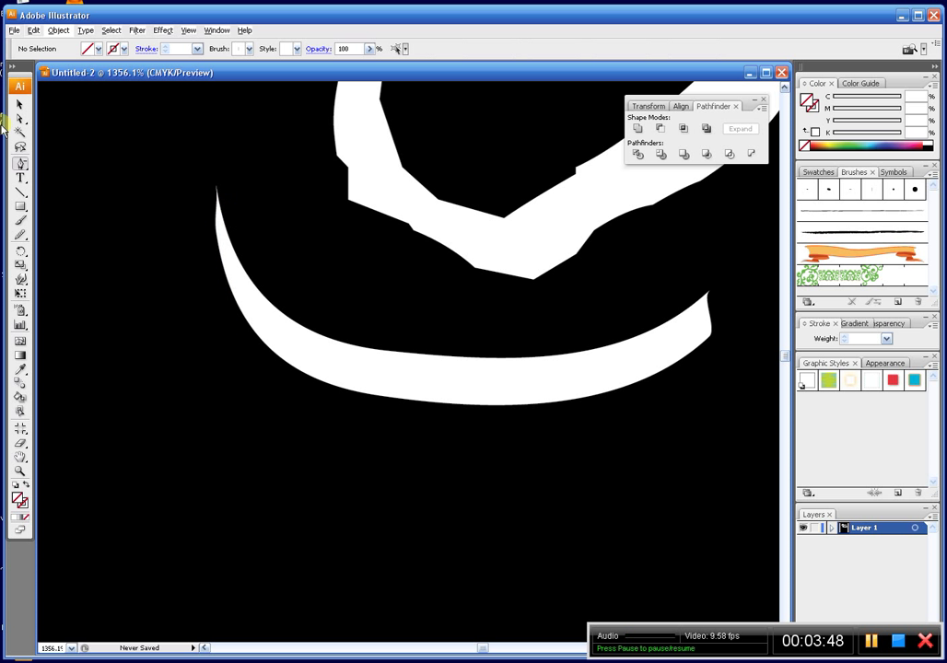
# Roughen the upper and lower edges of the flourish beneath the A's lower-left curl with the Pencil tool
pyautogui.click(19, 104)
pyautogui.click(404, 372)
pyautogui.moveTo(403, 372)
pyautogui.mouseDown()
pyautogui.moveTo(320, 316)
pyautogui.moveTo(314, 355)
pyautogui.moveTo(502, 354)
pyautogui.moveTo(518, 334)
pyautogui.moveTo(558, 328)
pyautogui.mouseUp()
pyautogui.press('n')
pyautogui.moveTo(550, 276)
pyautogui.mouseDown()
pyautogui.moveTo(469, 309)
pyautogui.moveTo(399, 315)
pyautogui.moveTo(331, 315)
pyautogui.moveTo(252, 294)
pyautogui.moveTo(291, 305)
pyautogui.mouseUp()
pyautogui.hotkey('ctrl', '-')
pyautogui.hotkey('ctrl', '-')
pyautogui.hotkey('ctrl', '-')
pyautogui.hotkey('ctrl', '-')
pyautogui.hotkey('ctrl', '-')
pyautogui.hotkey('ctrl', '-')
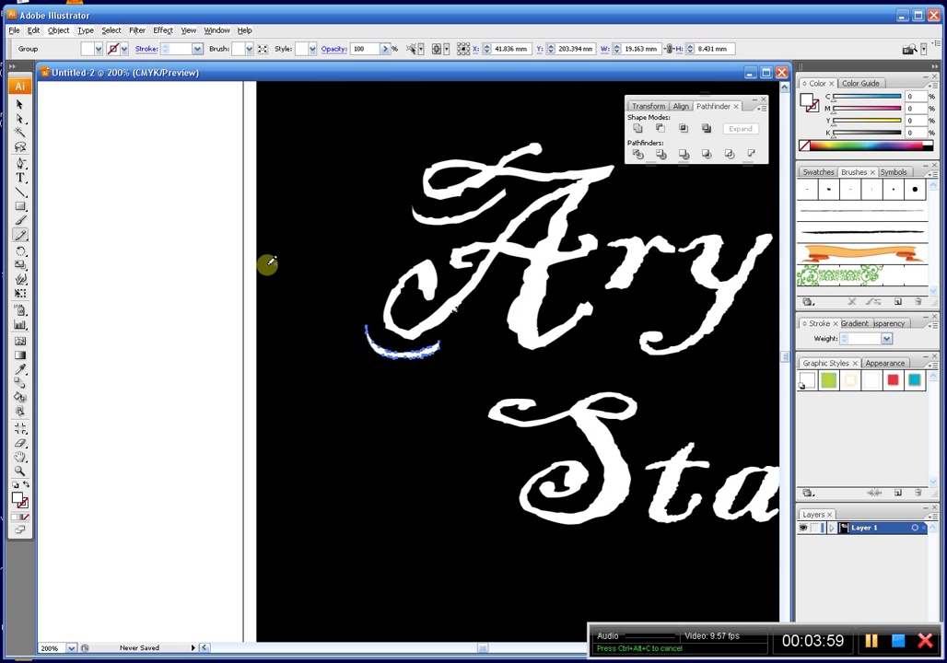
pyautogui.press('v')
pyautogui.click(127, 247)
# Place a copy of the A's lower-left flourish beneath the upper-left curl of the S in "Stark"
pyautogui.keyDown('space'); pyautogui.moveTo(348, 285); pyautogui.dragTo(178, 263); pyautogui.keyUp('space')
pyautogui.keyDown('space'); pyautogui.moveTo(422, 278); pyautogui.dragTo(310, 273); pyautogui.keyUp('space')
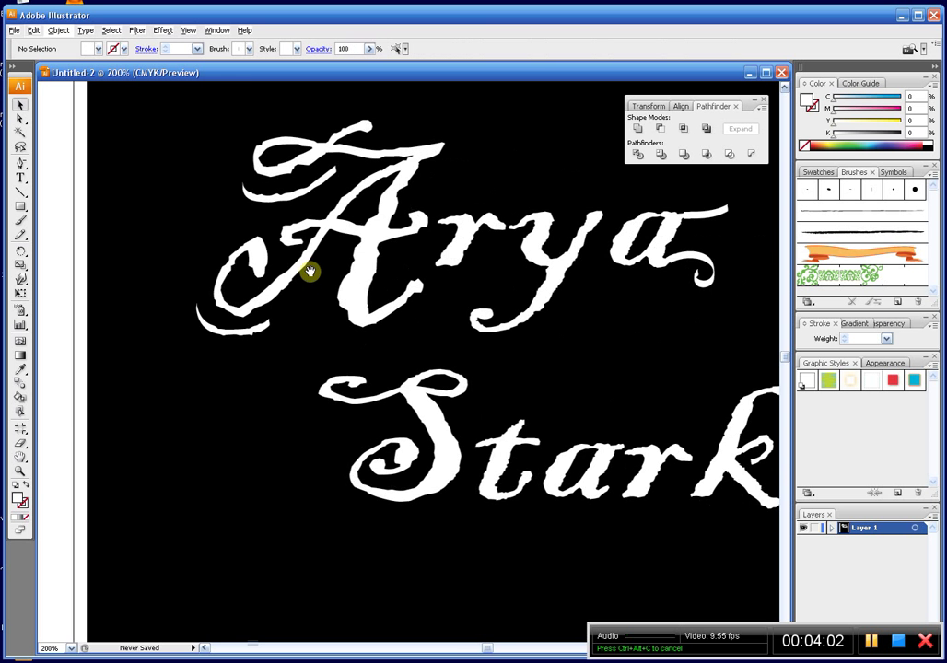
pyautogui.keyDown('space'); pyautogui.moveTo(376, 297); pyautogui.dragTo(343, 271); pyautogui.keyUp('space')
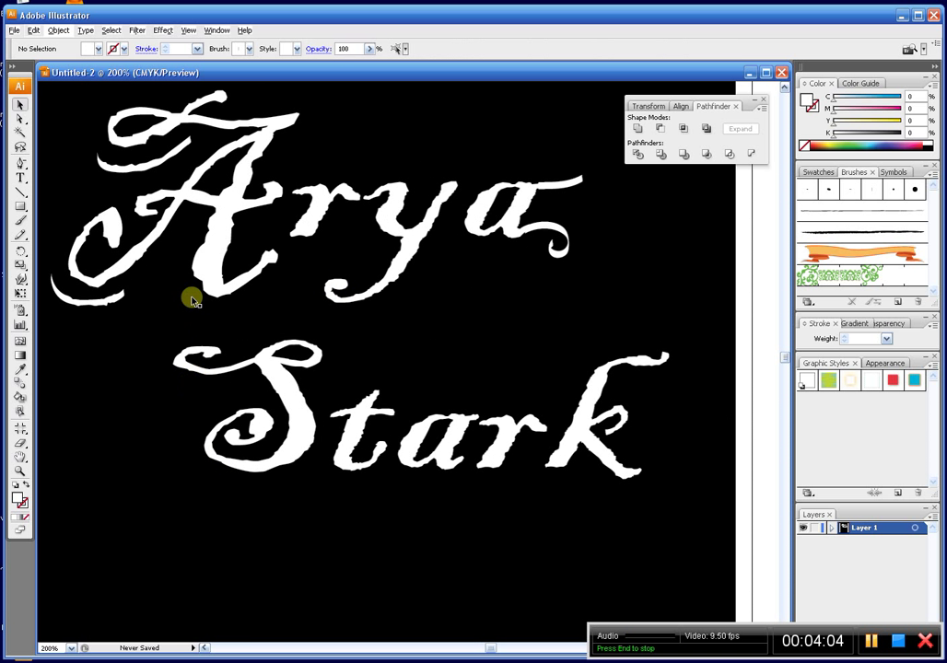
pyautogui.keyDown('ctrl'); pyautogui.click(95, 304); pyautogui.keyUp('ctrl')
pyautogui.click(94, 304)
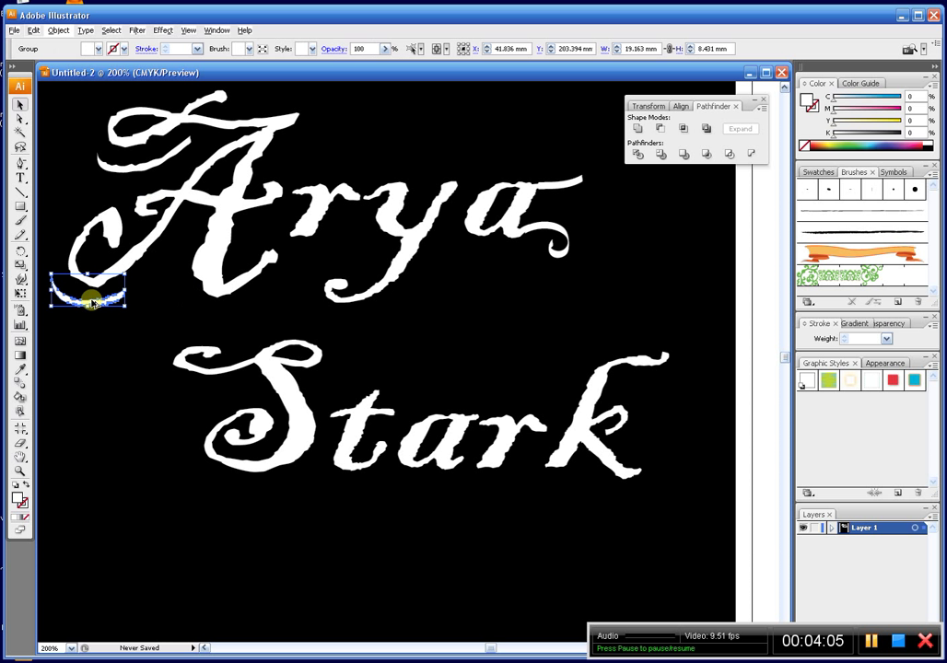
pyautogui.moveTo(94, 304); pyautogui.dragTo(193, 377)
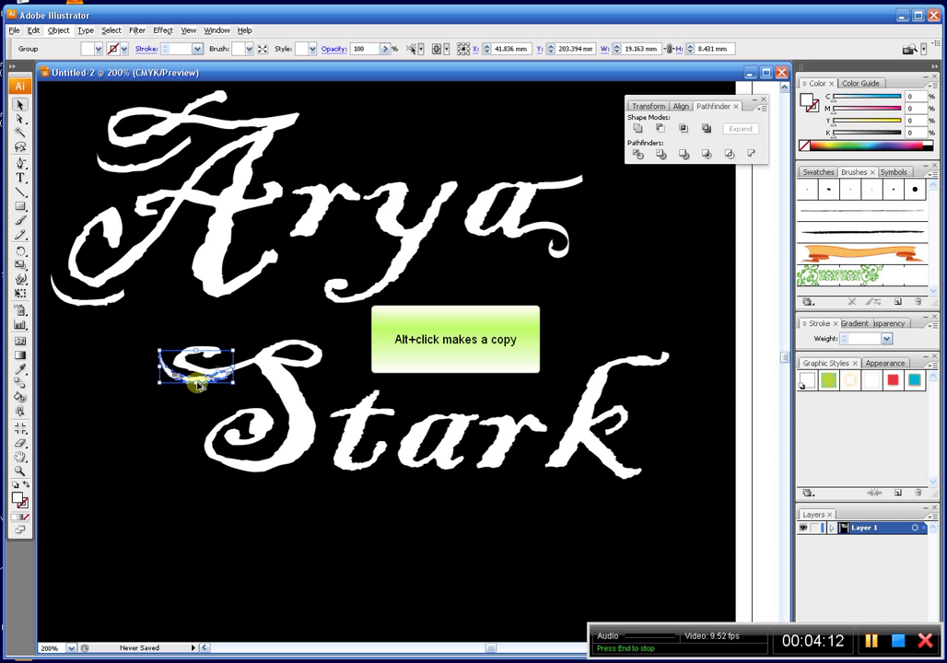
pyautogui.click(119, 386)
pyautogui.moveTo(308, 415); pyautogui.dragTo(265, 398)
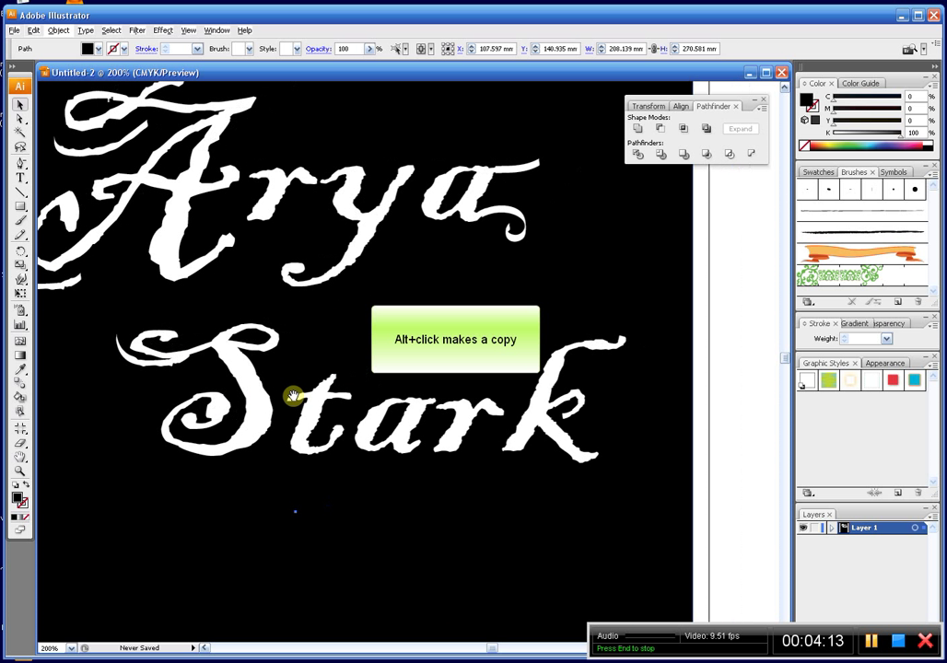
# Redraw the inner upper edge of the final a's curled tail as a jagged contour with the Pencil tool, undoing a failed attempt
pyautogui.click(509, 235)
pyautogui.press('z')
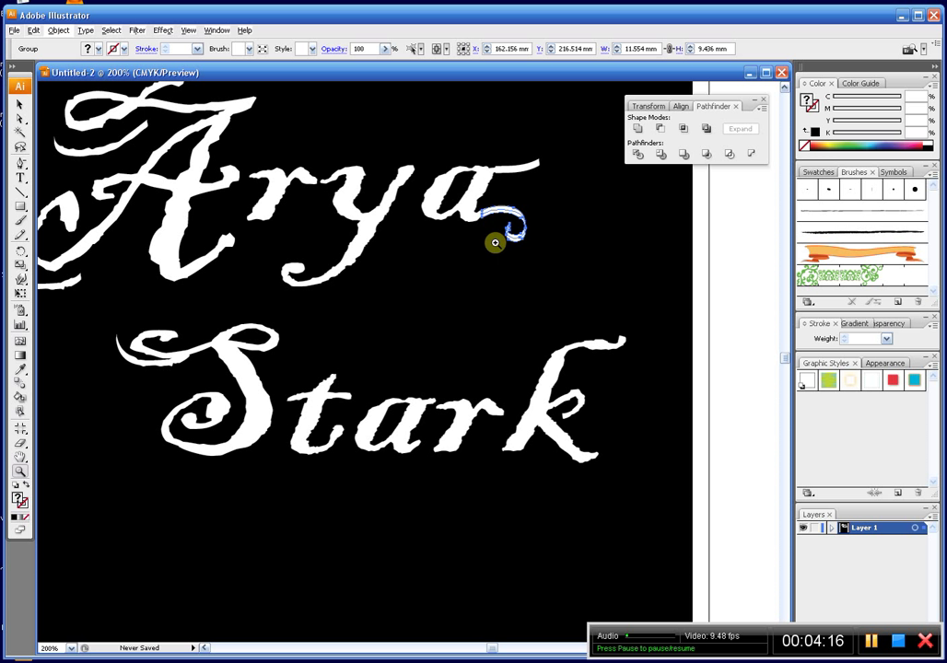
pyautogui.moveTo(534, 262); pyautogui.dragTo(535, 261)
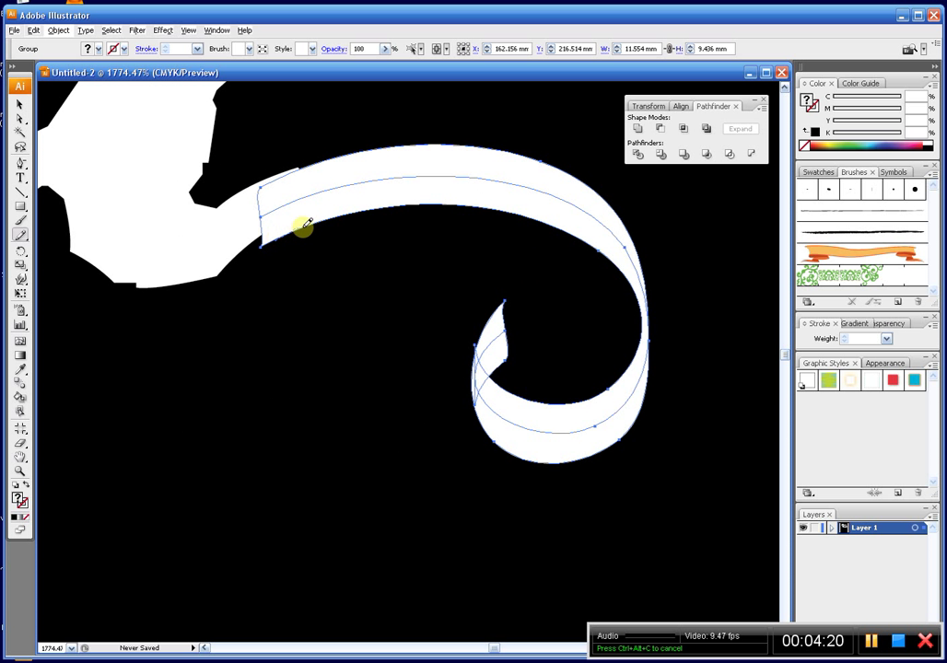
pyautogui.moveTo(304, 227)
pyautogui.mouseDown()
pyautogui.moveTo(360, 210)
pyautogui.moveTo(457, 200)
pyautogui.moveTo(596, 243)
pyautogui.mouseUp()
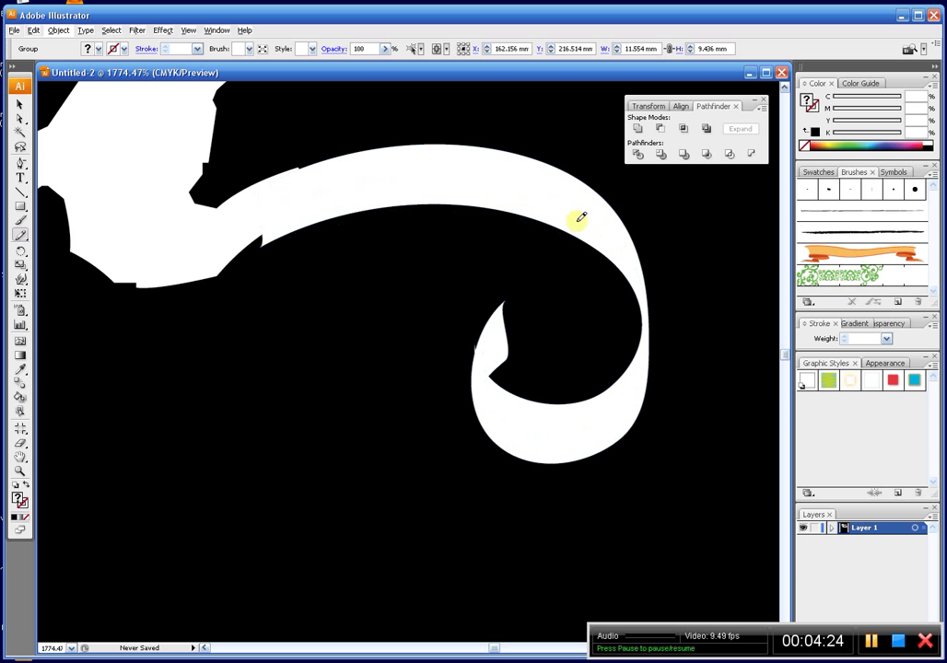
pyautogui.hotkey('ctrl', 'z')
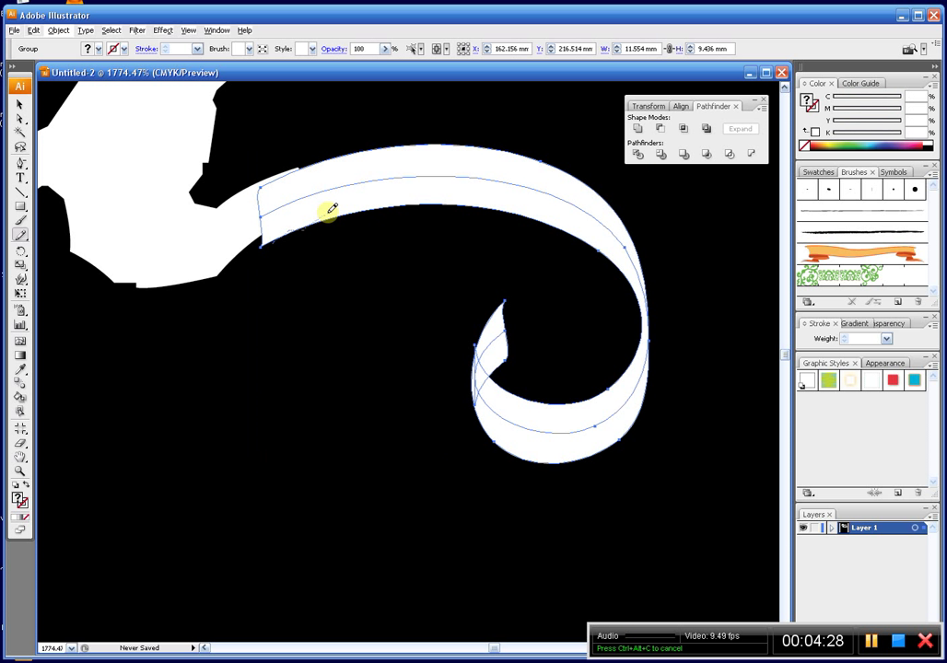
pyautogui.moveTo(328, 213)
pyautogui.mouseDown()
pyautogui.moveTo(421, 200)
pyautogui.moveTo(513, 215)
pyautogui.mouseUp()
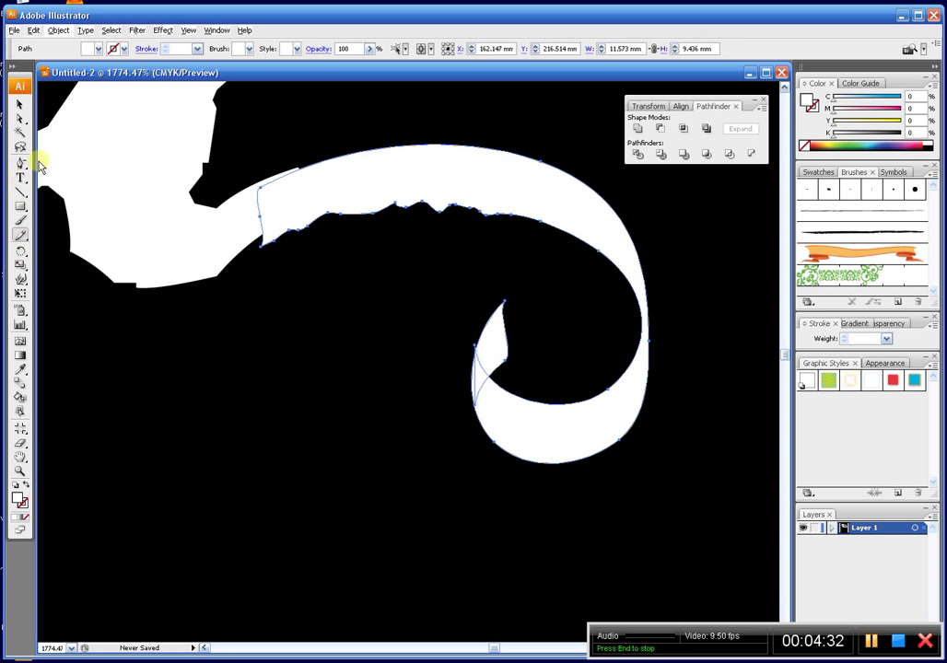
# Move the curled tail slightly left so that it overlaps the foot of the final a
pyautogui.click(19, 105)
pyautogui.moveTo(294, 206); pyautogui.dragTo(277, 205)
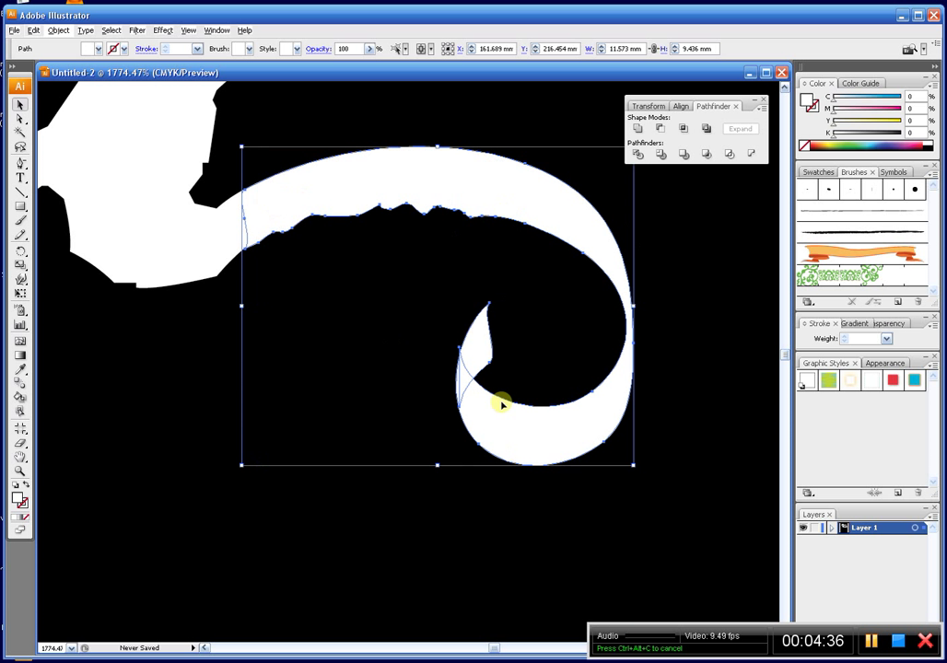
# Reshape the inner and outer edges of the tail's lower curl with uneven Pencil strokes
pyautogui.press('n')
pyautogui.moveTo(508, 395)
pyautogui.mouseDown()
pyautogui.moveTo(545, 402)
pyautogui.moveTo(596, 388)
pyautogui.mouseUp()
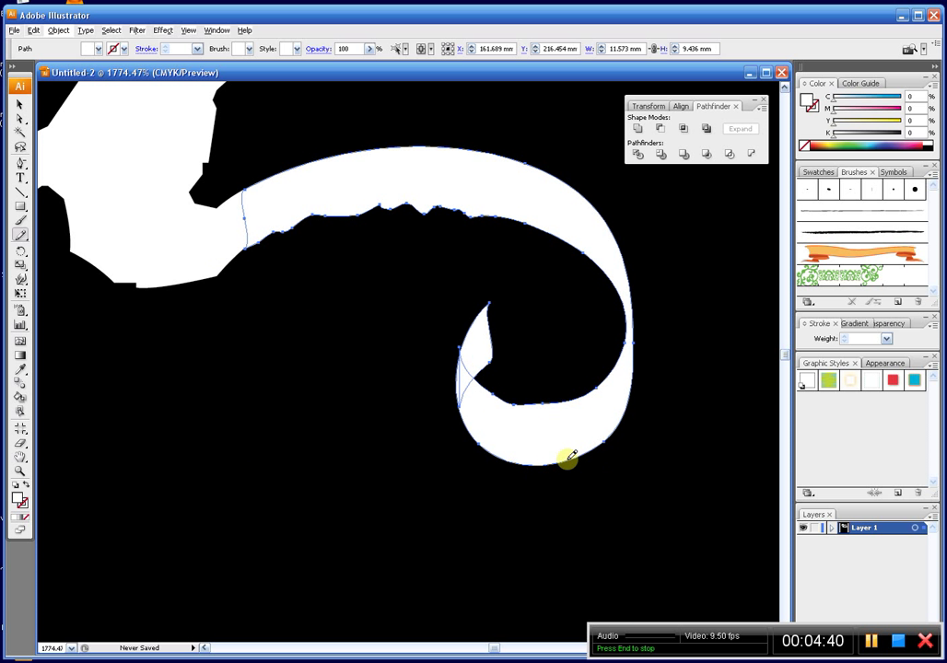
pyautogui.moveTo(570, 457)
pyautogui.mouseDown()
pyautogui.moveTo(624, 425)
pyautogui.moveTo(634, 376)
pyautogui.mouseUp()
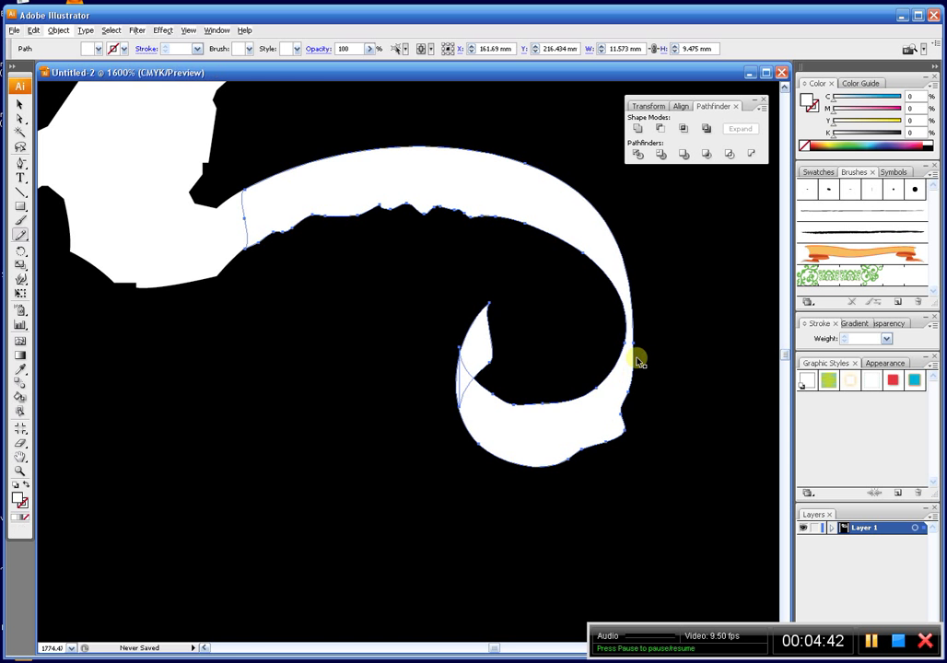
# Examine the whole "Arya Stark" lettering on its black background at 100% zoom
pyautogui.hotkey('ctrl', '-')
pyautogui.hotkey('ctrl', '-')
pyautogui.hotkey('ctrl', '-')
pyautogui.hotkey('ctrl', '-')
pyautogui.hotkey('ctrl', '-')
pyautogui.hotkey('ctrl', '-')
pyautogui.hotkey('ctrl', '-')
pyautogui.hotkey('ctrl', '-')
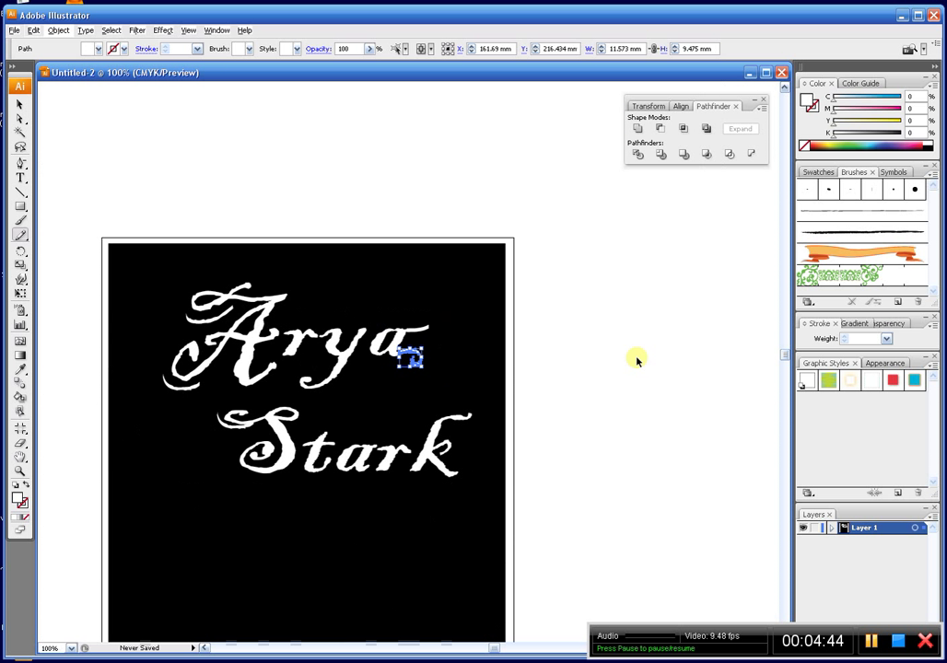
pyautogui.click(347, 281)
pyautogui.moveTo(347, 281); pyautogui.dragTo(412, 174)
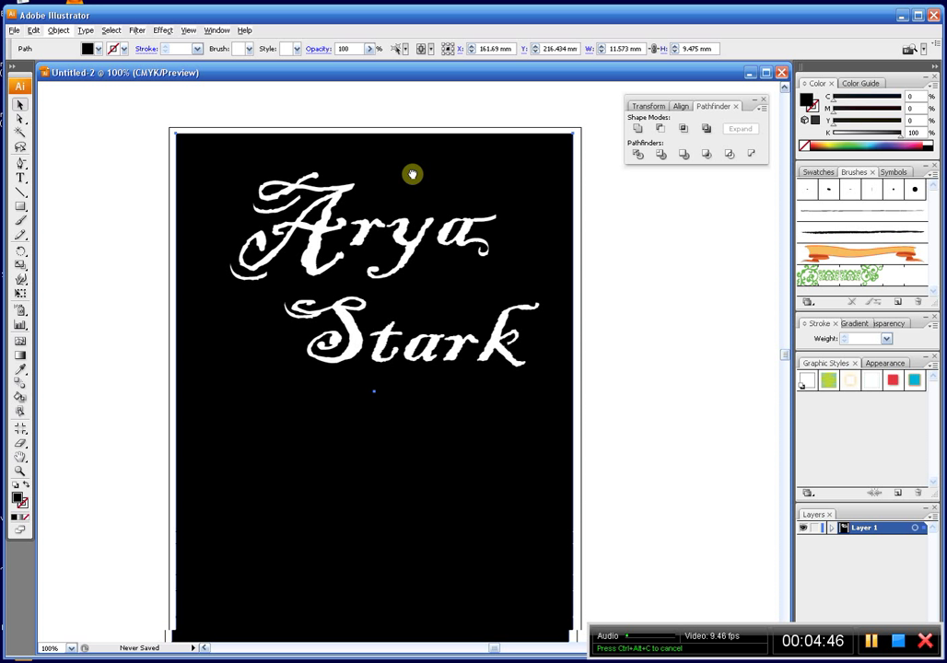
# Stretch the r of "Arya" upward to a height of about 16.3 mm, keeping its width
pyautogui.click(359, 348)
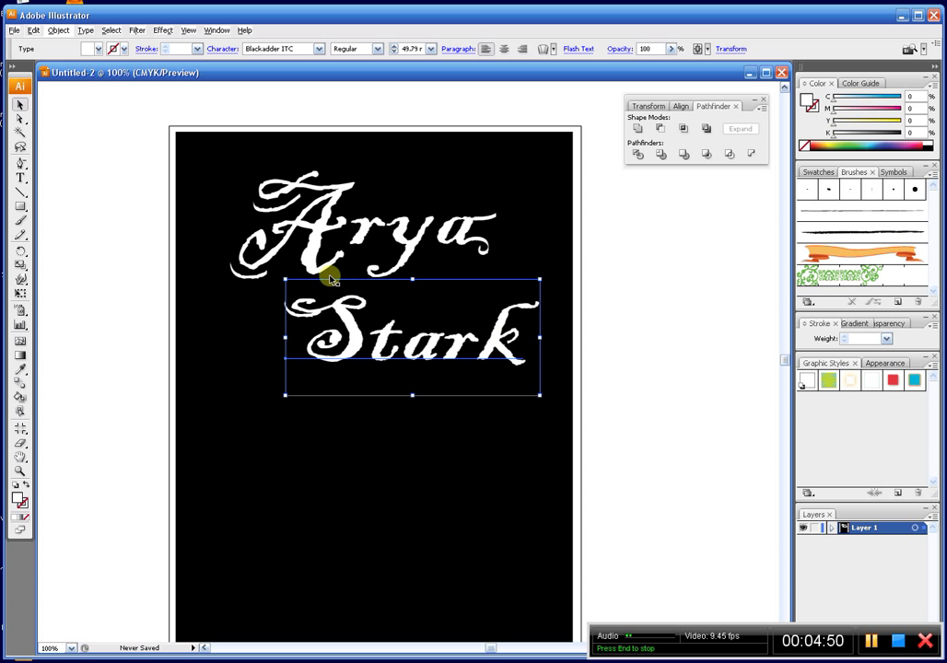
pyautogui.click(306, 262)
pyautogui.click(364, 234)
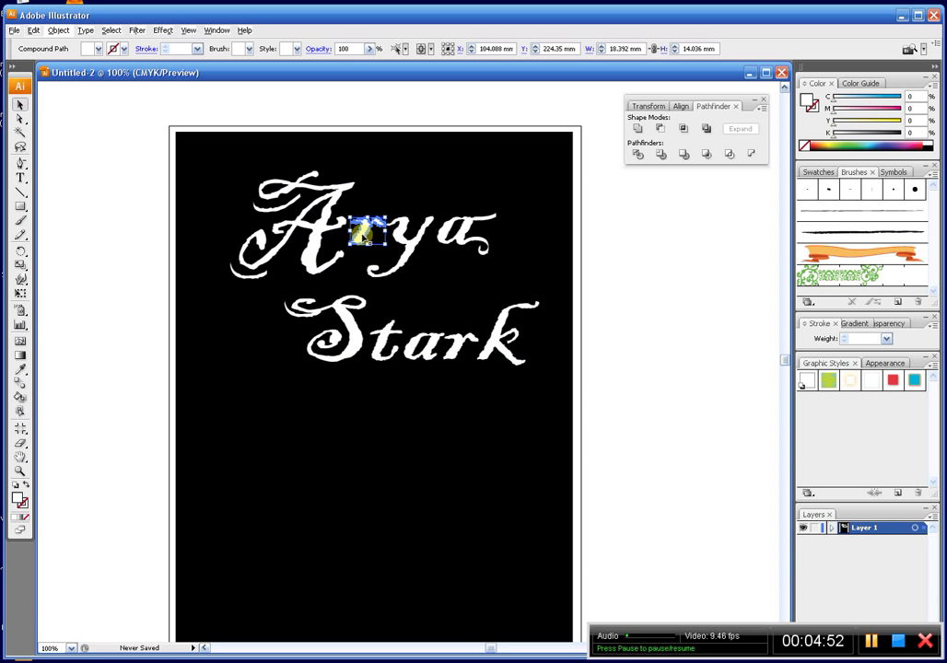
pyautogui.press('z')
pyautogui.moveTo(207, 152); pyautogui.dragTo(508, 340)
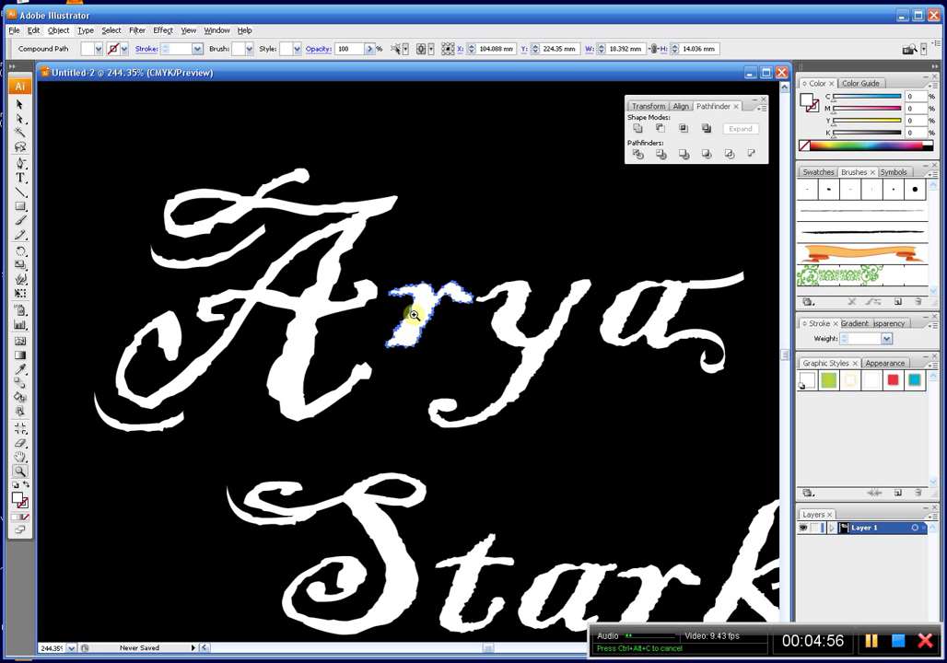
pyautogui.press('v')
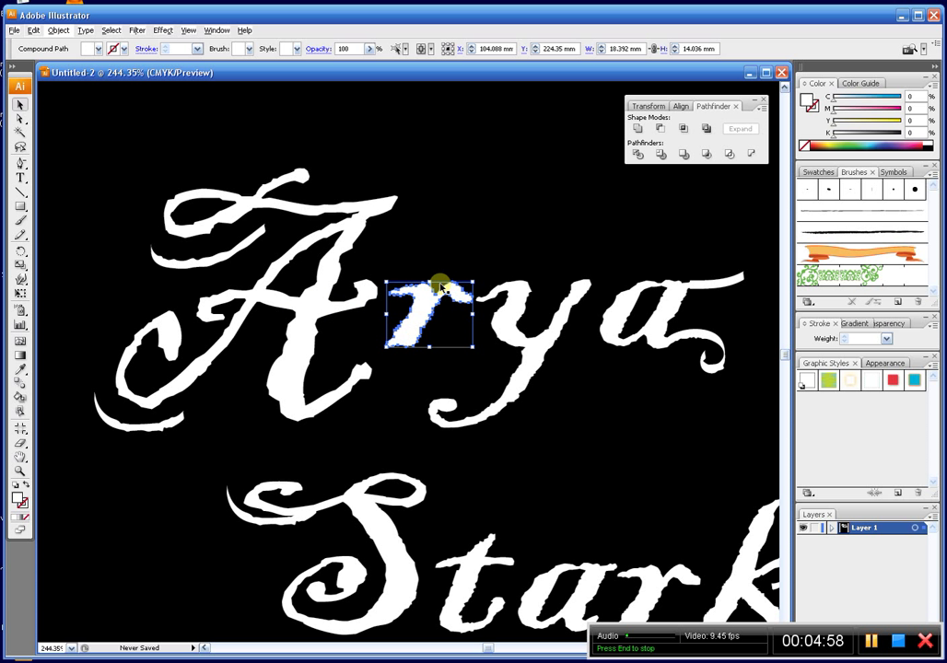
pyautogui.moveTo(430, 279); pyautogui.dragTo(466, 285)
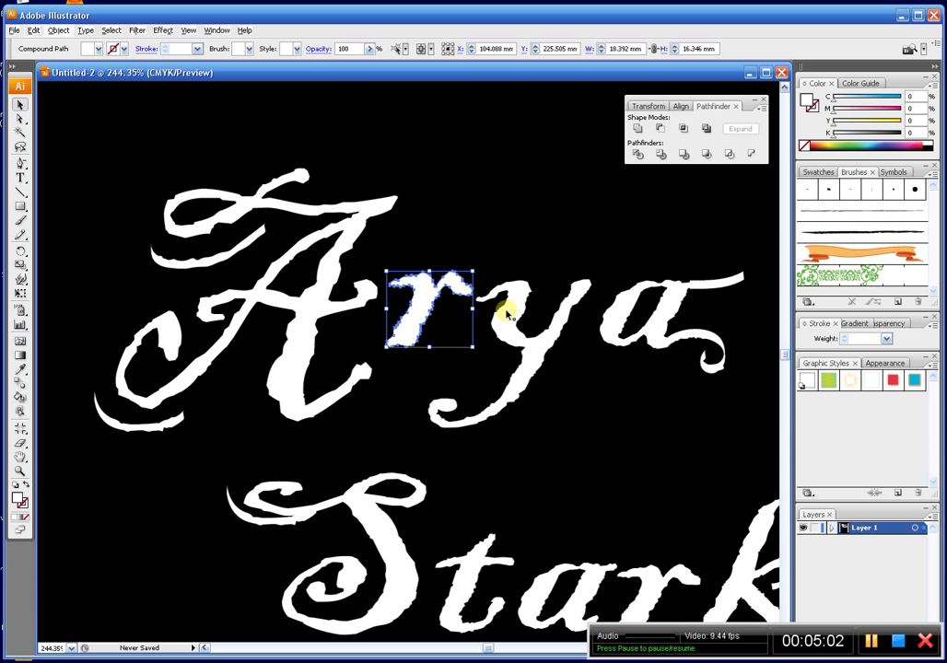
# Shift the y of "Arya" down and slightly left, try rotating it to a more upright angle, and undo the rotation
pyautogui.moveTo(505, 327)
pyautogui.mouseDown()
pyautogui.moveTo(514, 332)
pyautogui.moveTo(498, 343)
pyautogui.mouseUp()
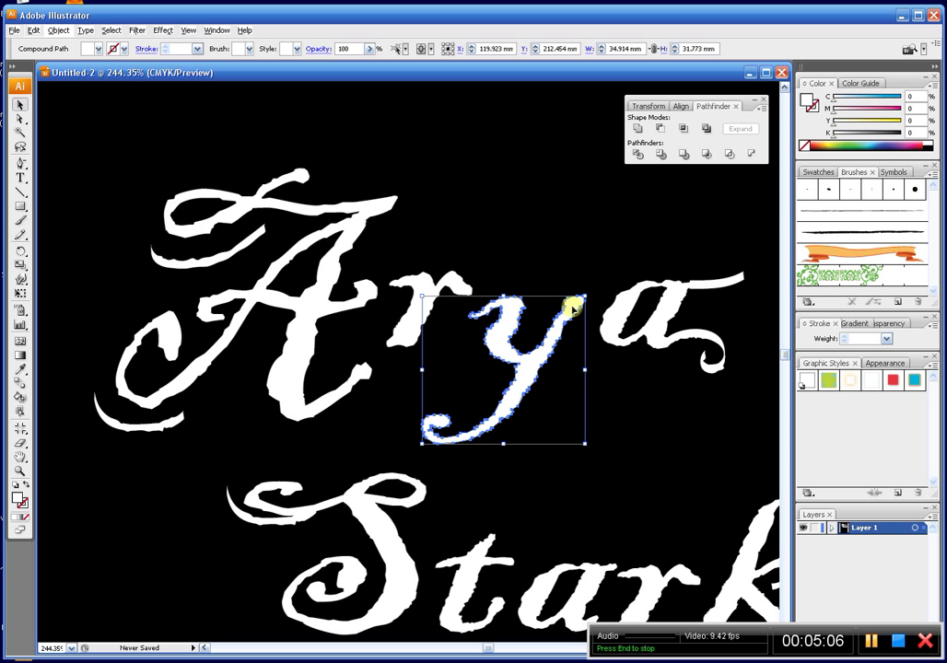
pyautogui.moveTo(572, 306); pyautogui.dragTo(533, 276)
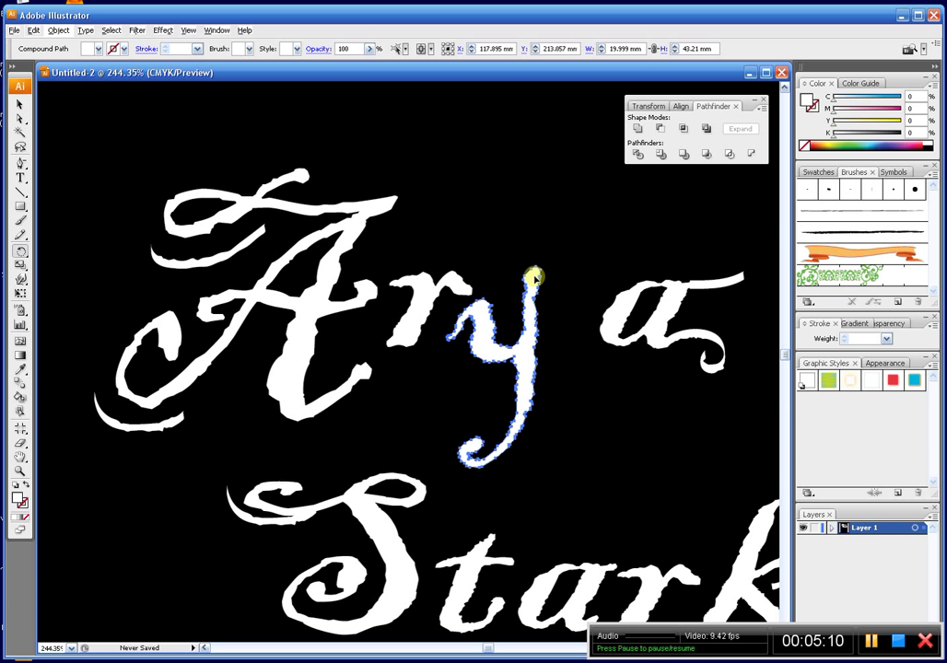
pyautogui.hotkey('ctrl', 'z')
pyautogui.click(539, 366)
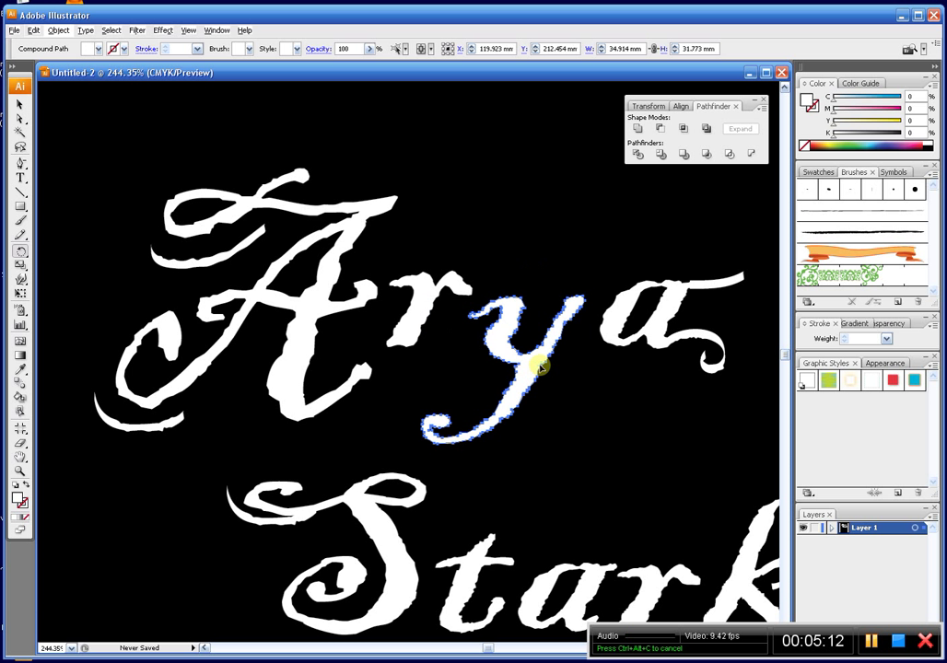
# Undo the move of the y and the vertical stretch of the r in "Arya"
pyautogui.hotkey('ctrl', 'z')
pyautogui.hotkey('ctrl', 'z')
pyautogui.hotkey('ctrl', 'z')
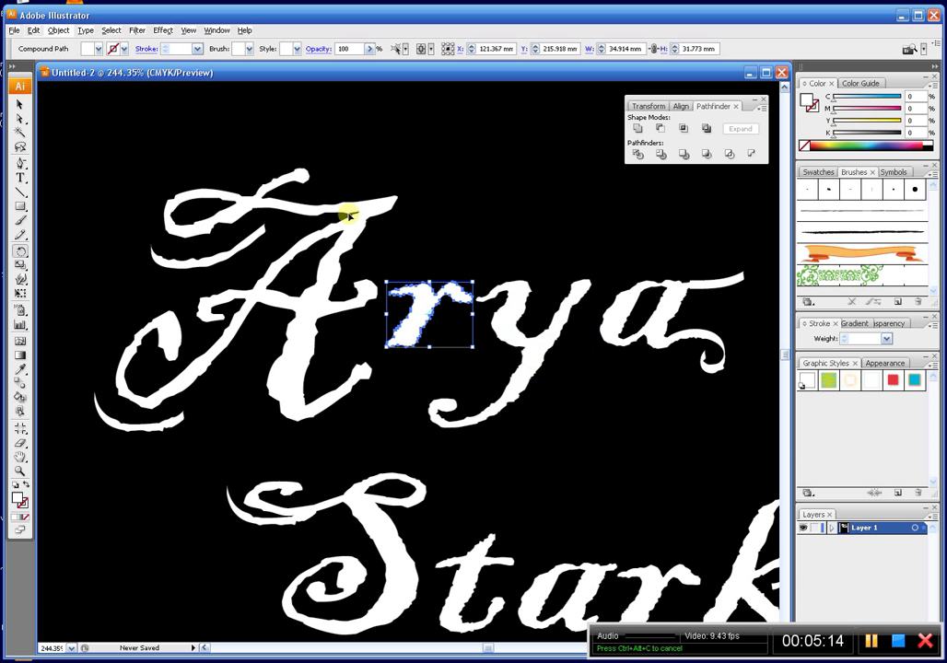
# Check the capital A's outline and review the complete "Arya Stark" lettering at 100% zoom
pyautogui.click(19, 103)
pyautogui.click(322, 162)
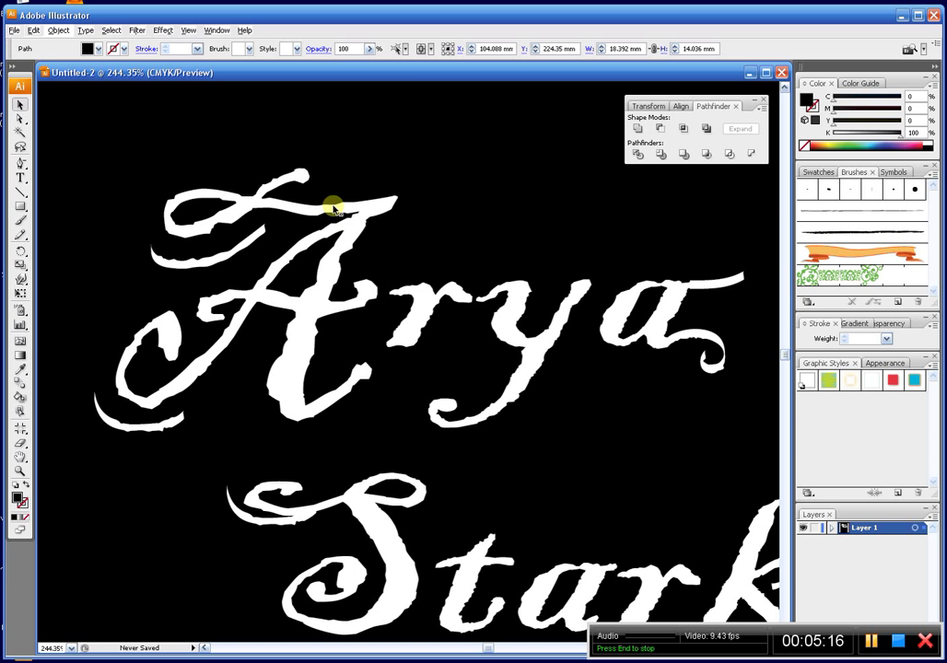
pyautogui.moveTo(331, 208); pyautogui.dragTo(335, 209)
pyautogui.hotkey('ctrl', '-')
pyautogui.hotkey('ctrl', '-')
pyautogui.hotkey('ctrl', '-')
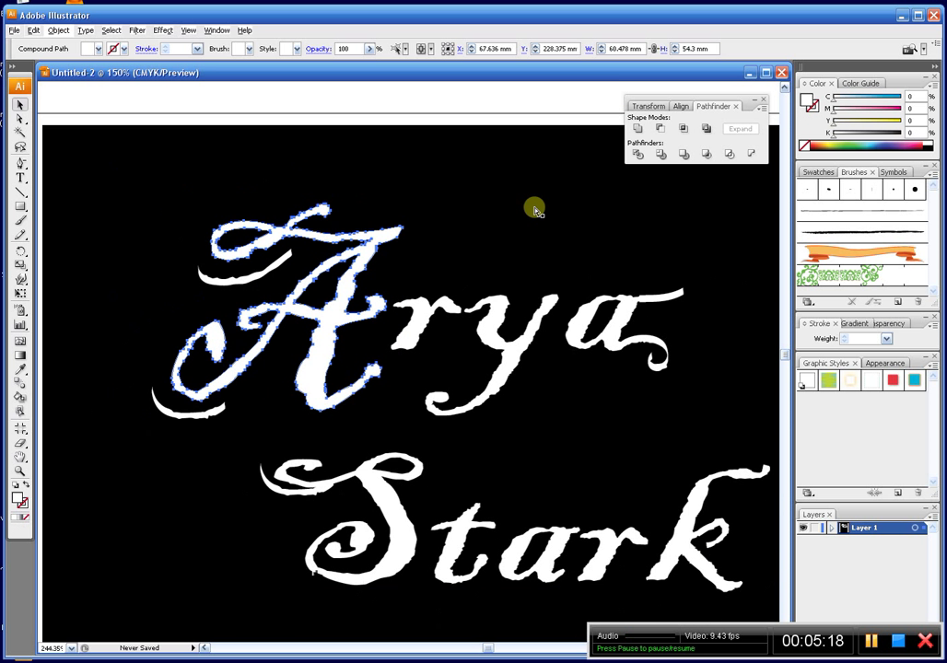
pyautogui.scroll(-2, 502, 314)
pyautogui.scroll(-1, 502, 315)
pyautogui.click(454, 452)
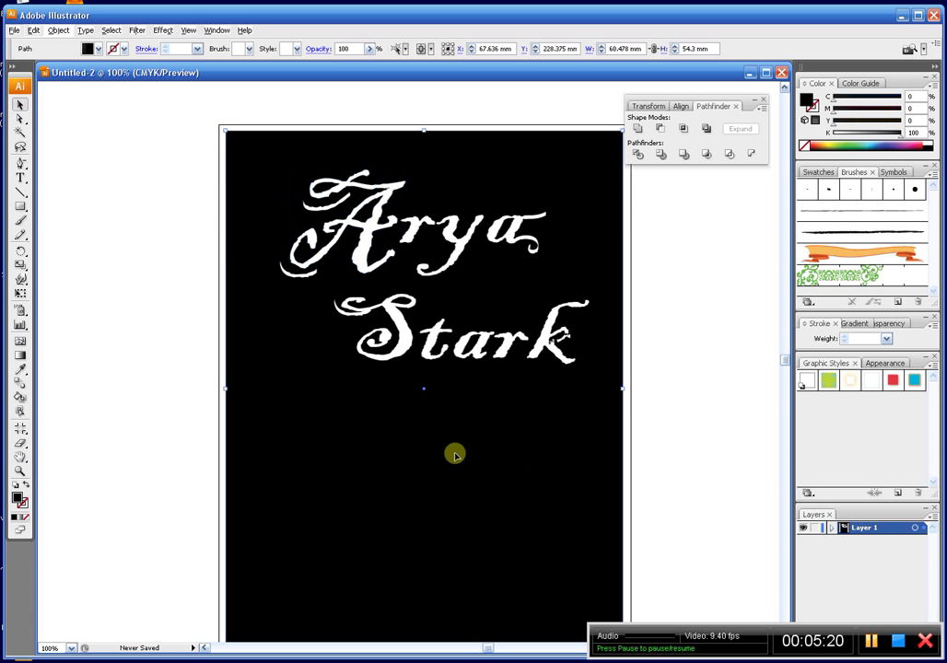